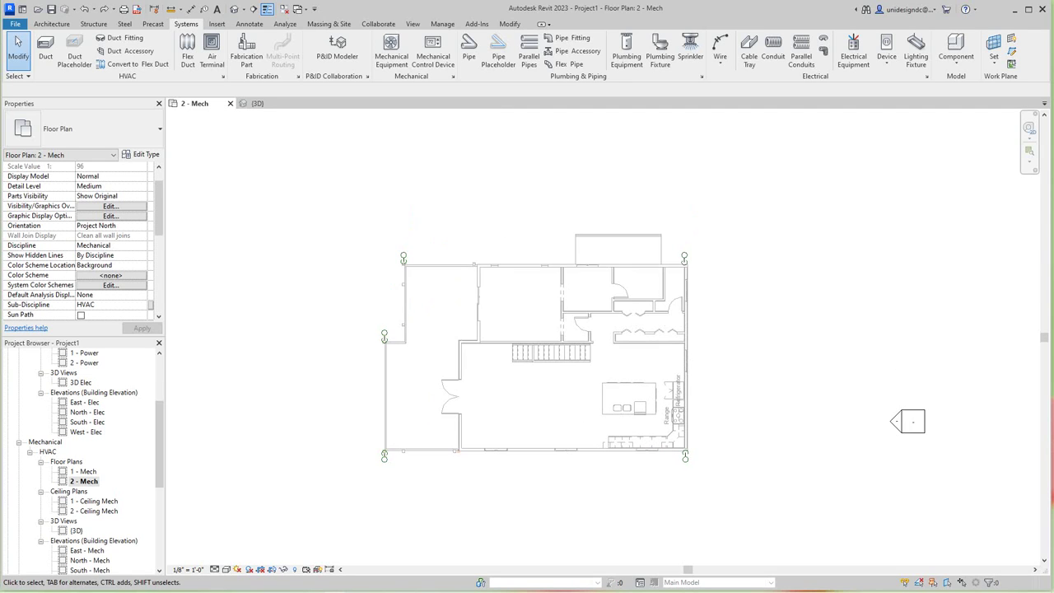
Step: Place four 24 x 24 Face 12 x 12 Connection supply diffusers: upper-left room, living area, kitchen island and small upper-right room
scroll(527, 411, "up", 3)
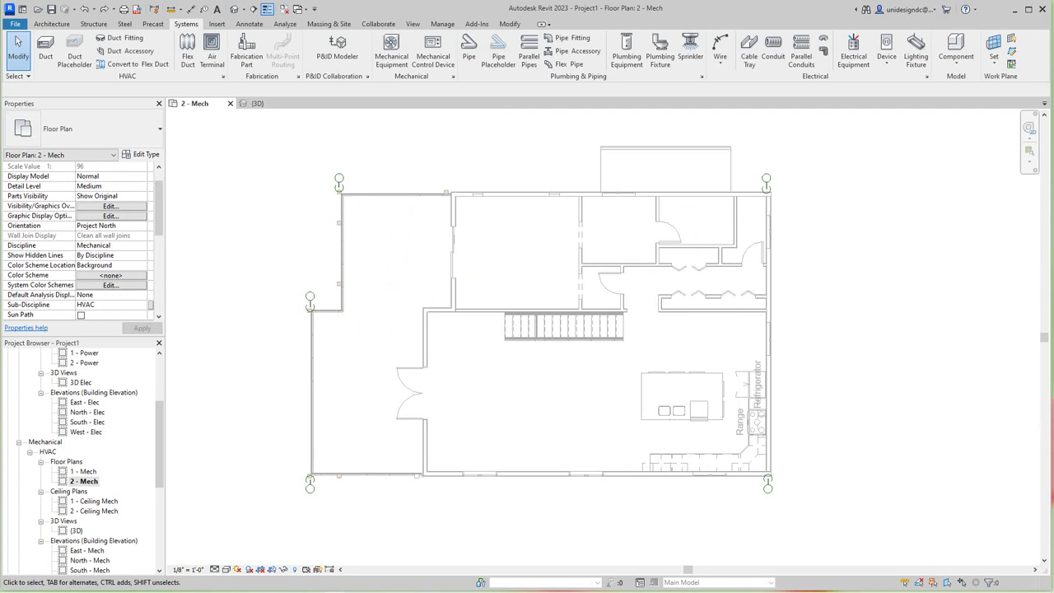
scroll(520, 430, "down", 1)
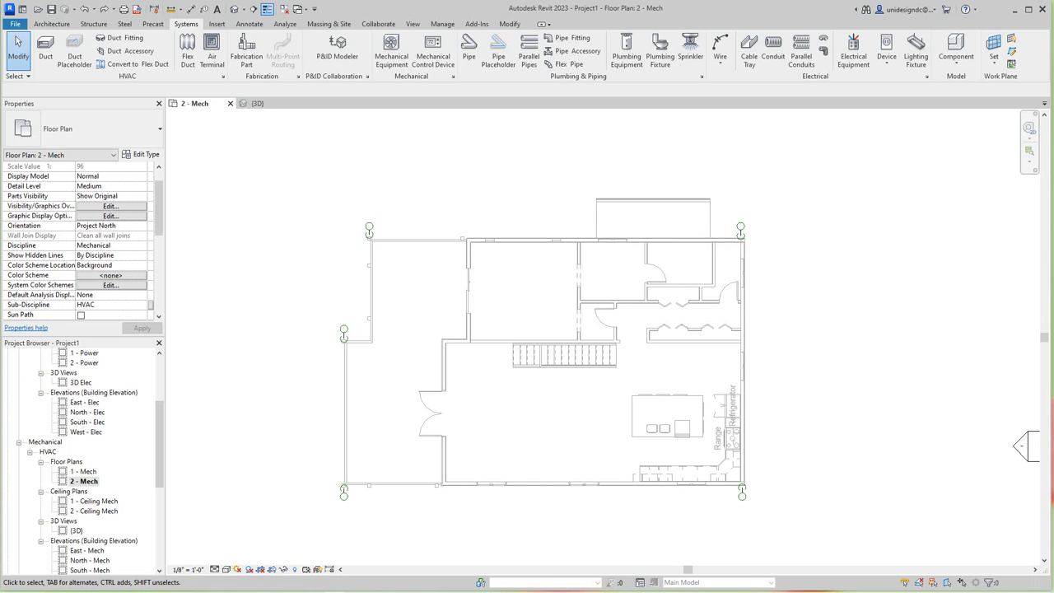
left_click(212, 51)
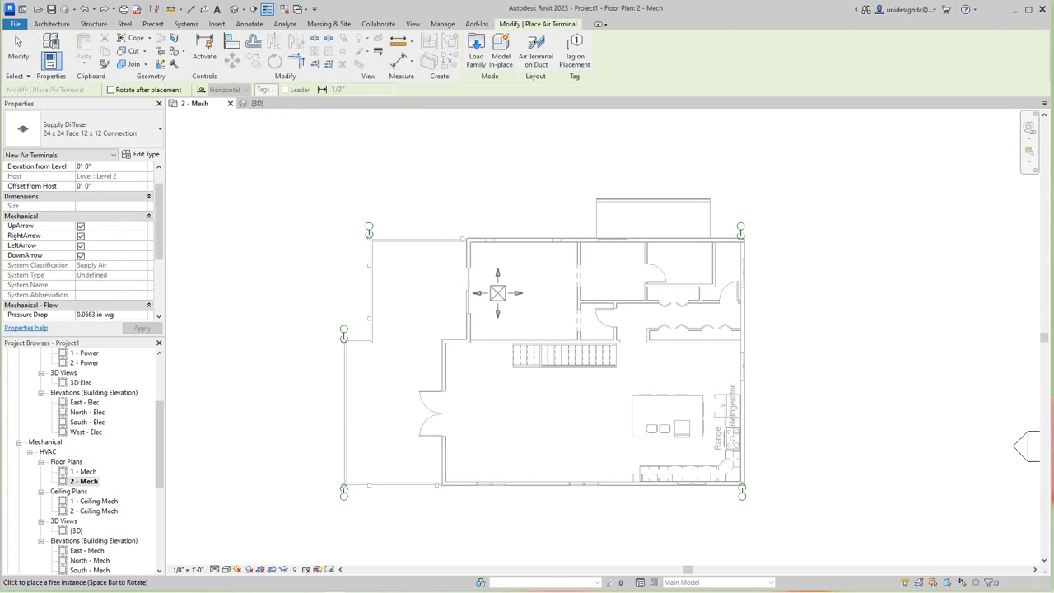
left_click(498, 291)
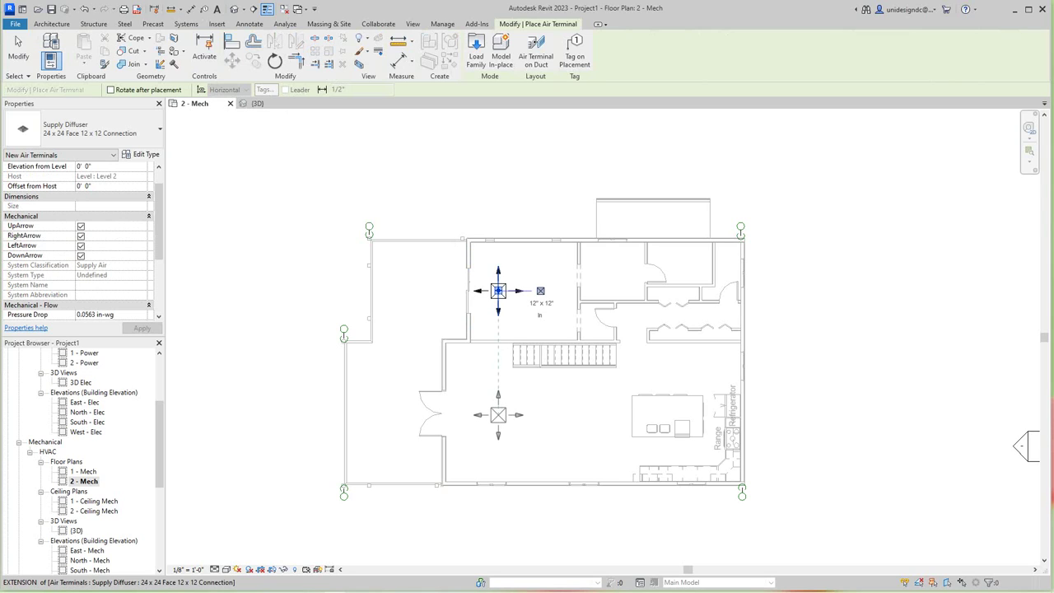
left_click(498, 419)
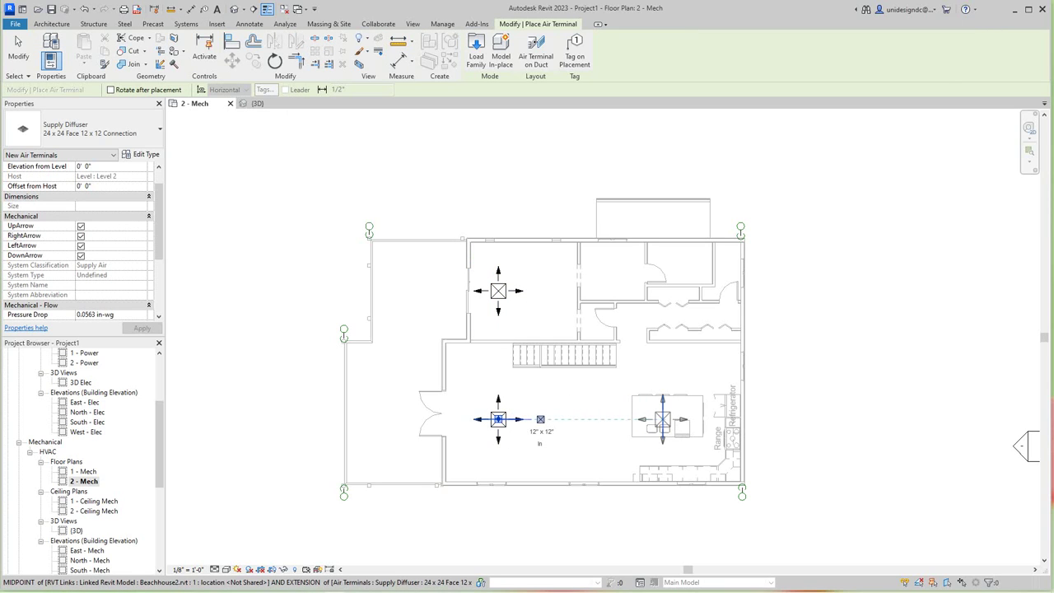
left_click(662, 419)
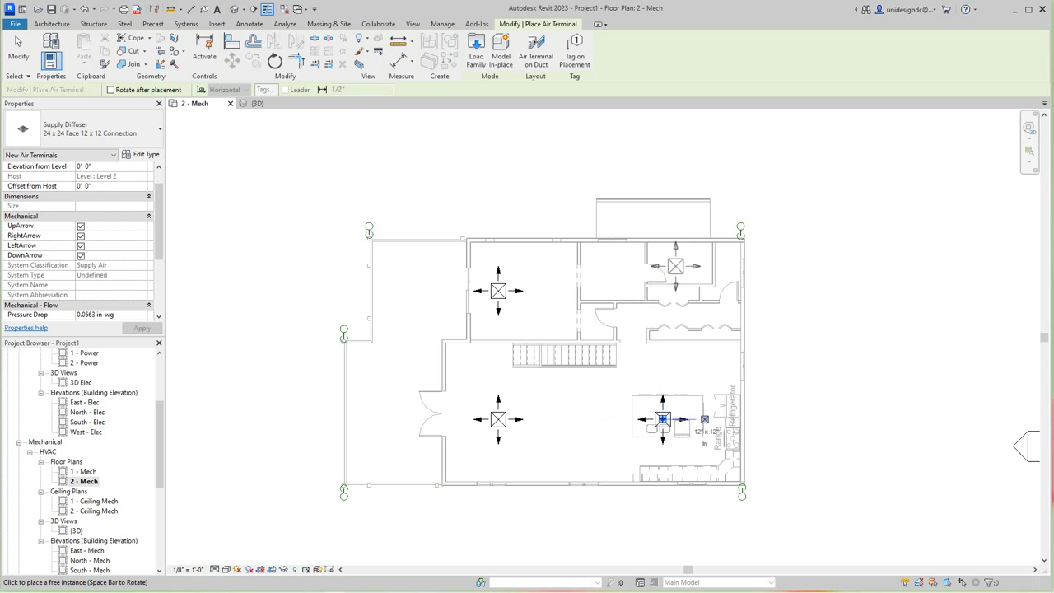
left_click(677, 267)
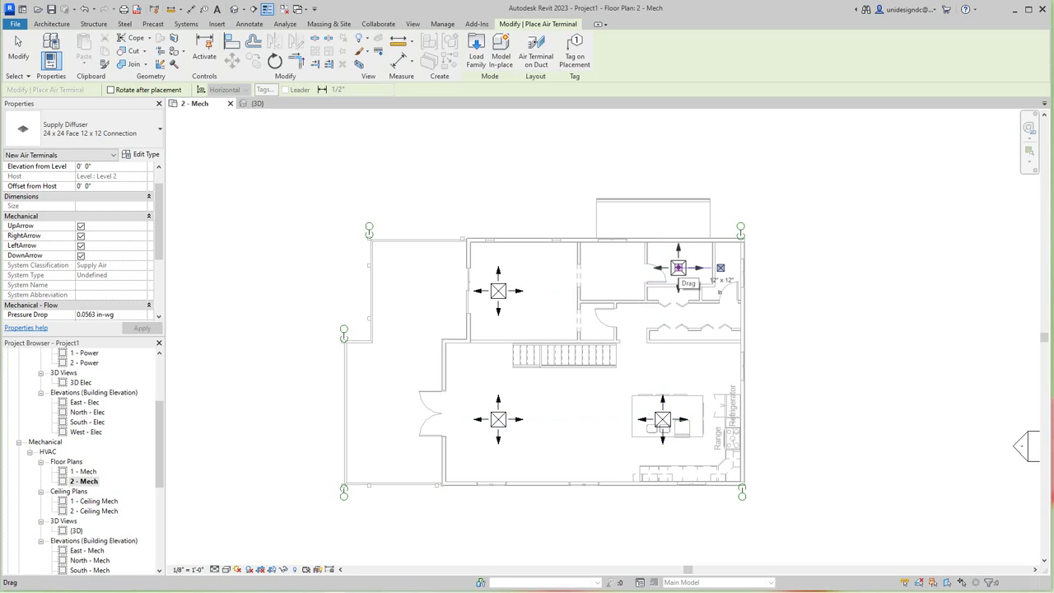
key("Escape")
key("Escape")
Step: Select every instance of this supply diffuser in the entire project and set the offset from host to 8
right_click(680, 267)
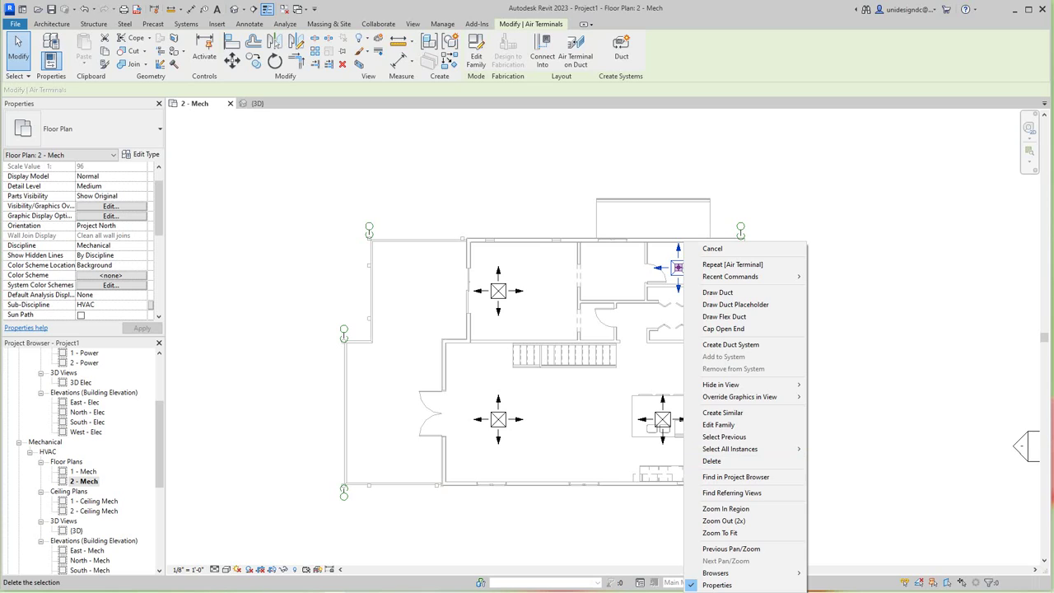
mouse_move(733, 448)
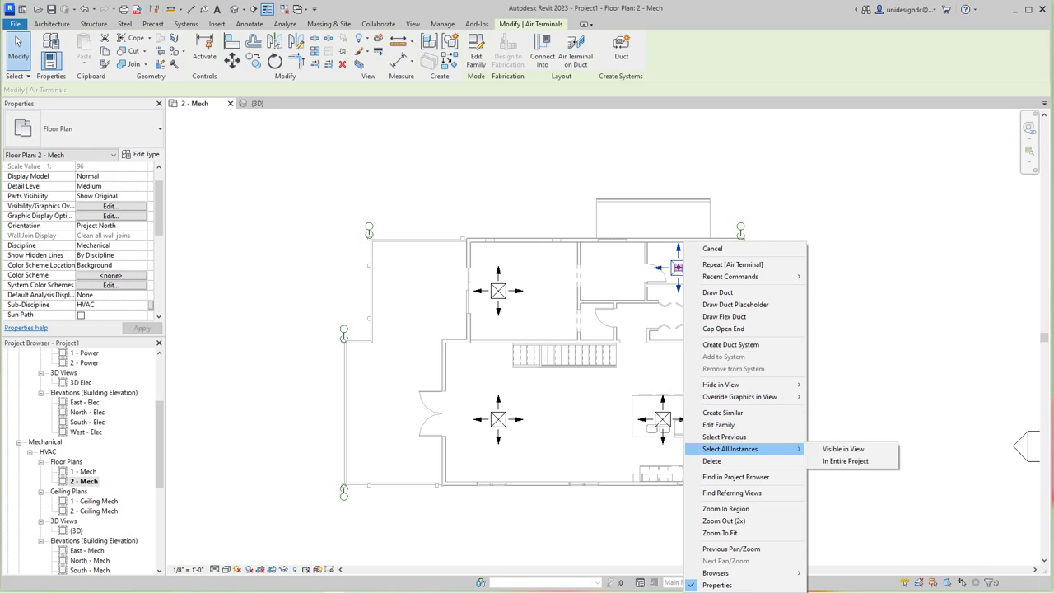
left_click(845, 461)
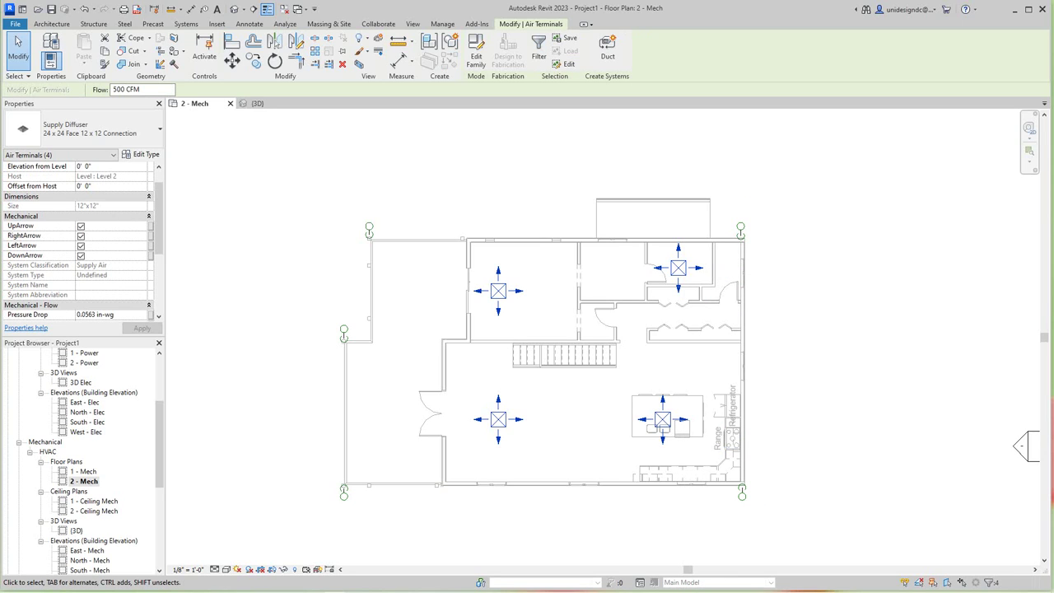
left_click(99, 186)
type("8")
key("Escape")
middle_click_drag(571, 419, 569, 426)
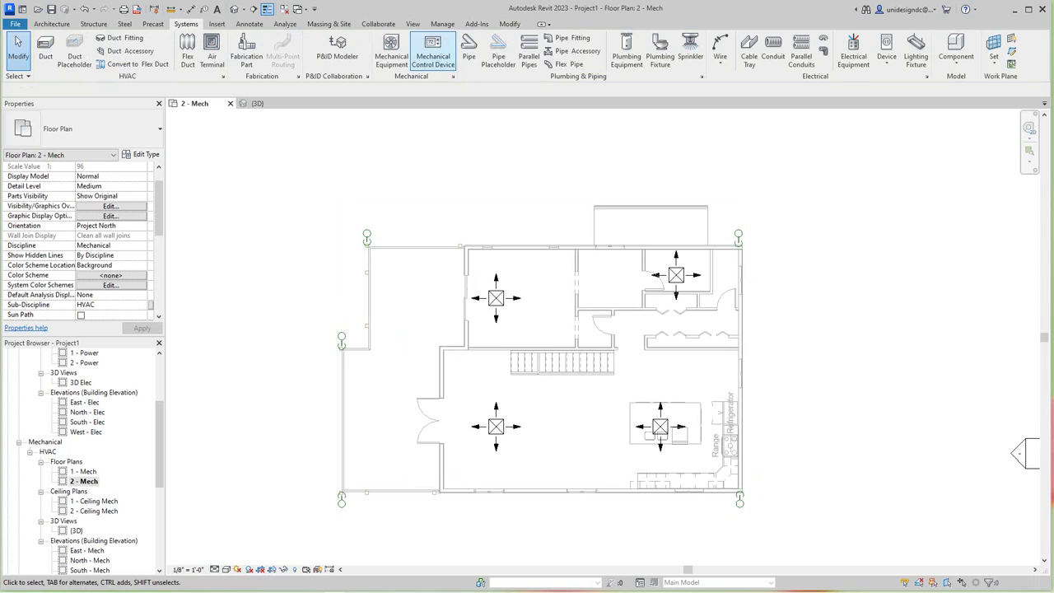
Step: Choose Air Handling Unit - Split System - Vertical, size 03, as the mechanical equipment type for placement
left_click(392, 51)
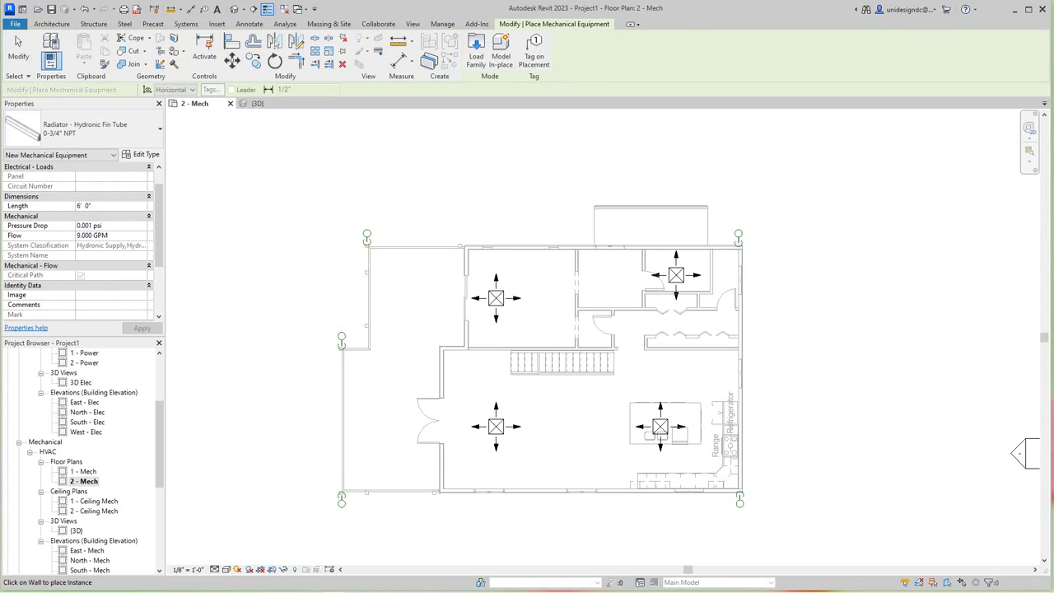
left_click(152, 132)
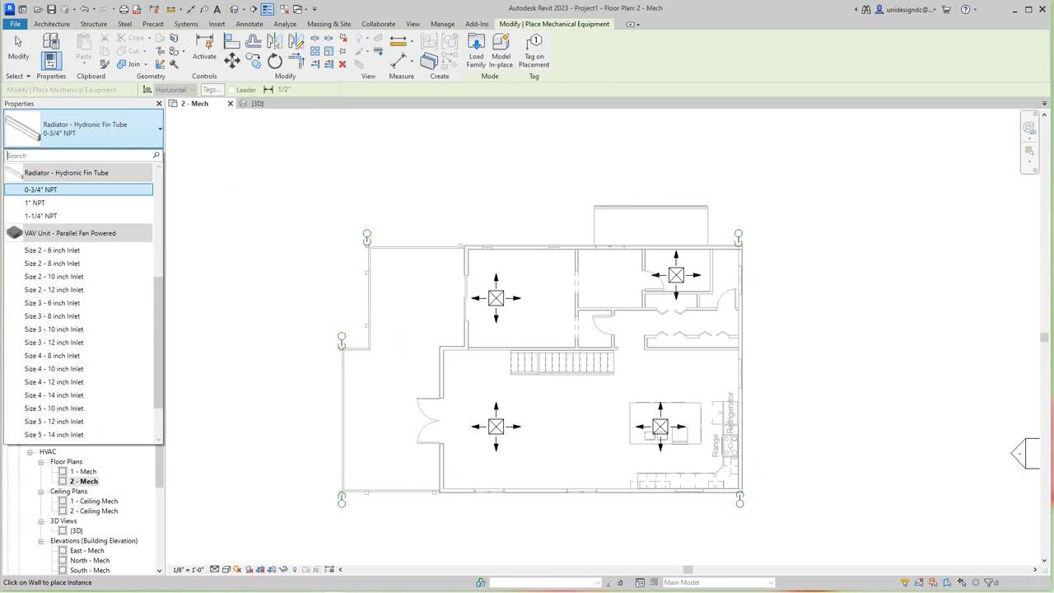
scroll(78, 272, "up", 5)
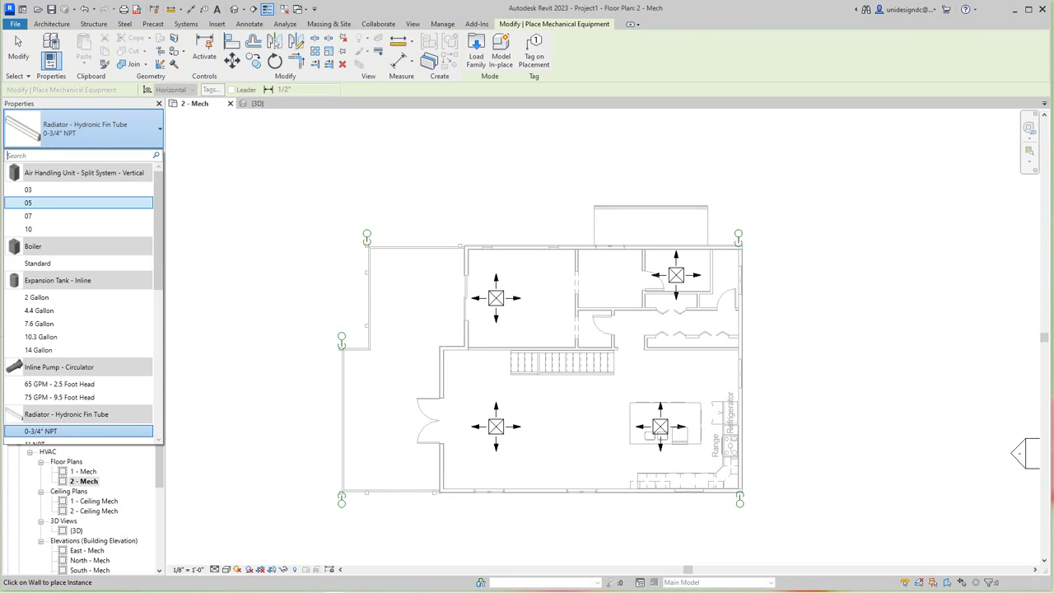
left_click(49, 189)
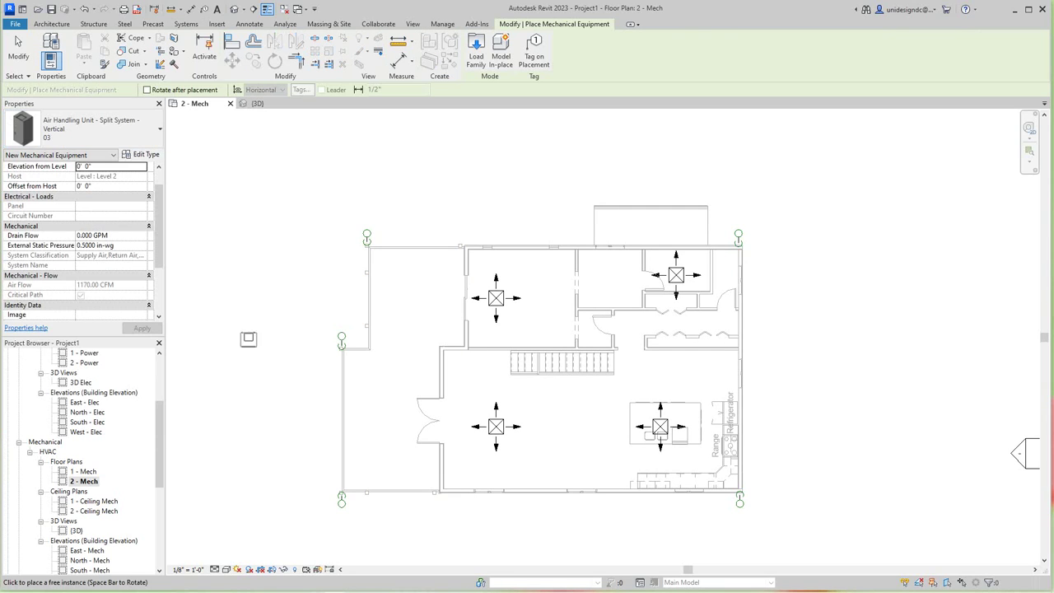
Step: Try placing the size 03 air handling unit outside the building, left of the upper terrace
scroll(82, 239, "down", 3)
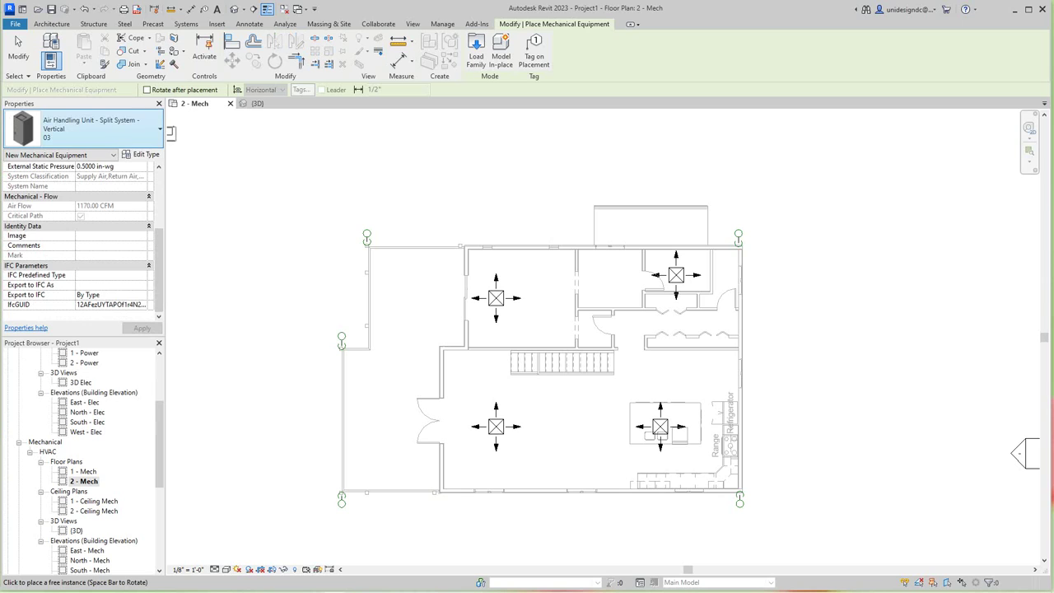
left_click(159, 129)
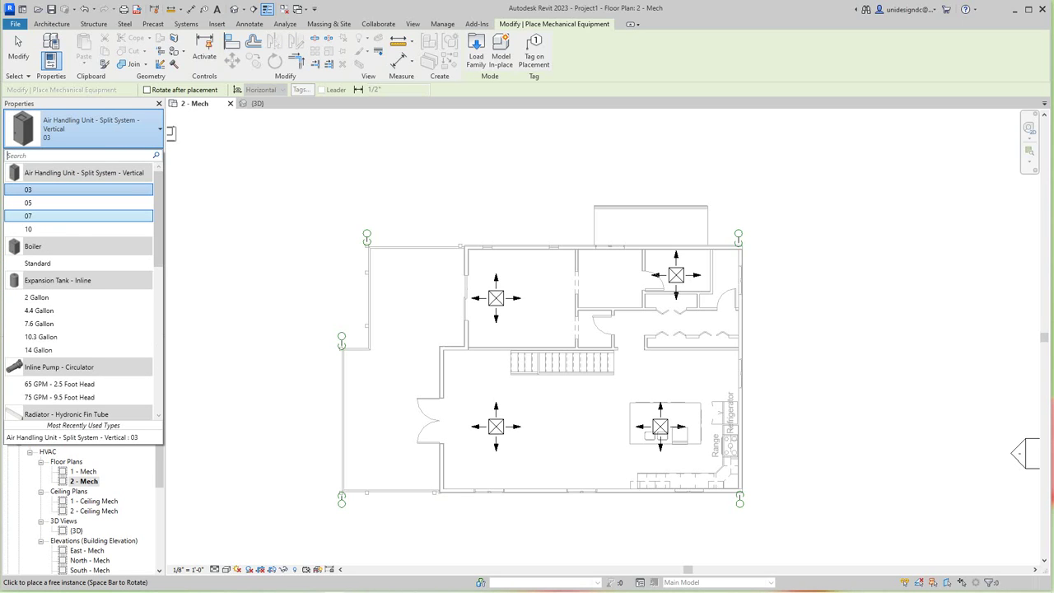
left_click(252, 261)
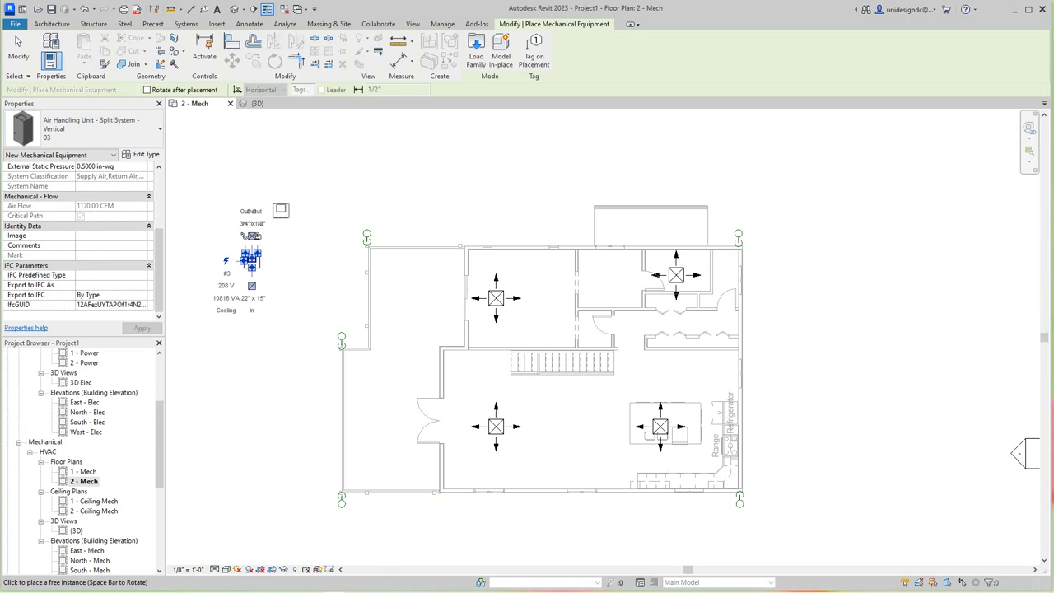
key("Escape")
key("Escape")
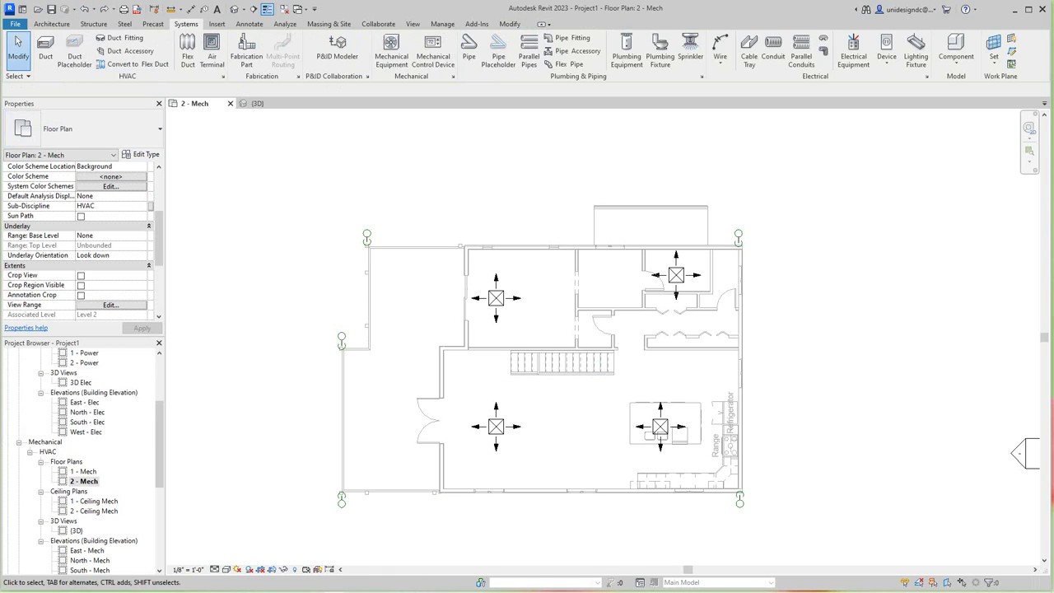
Step: Place the size 03 air handling unit in the kitchen area, between the closet wall and the refrigerator
left_click(391, 51)
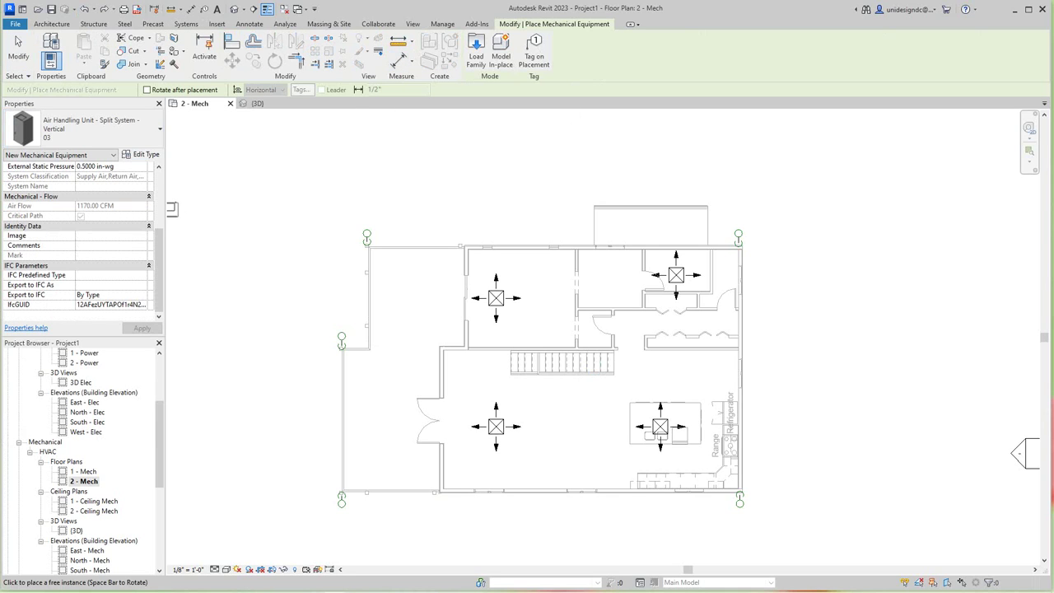
scroll(703, 363, "up", 3)
scroll(718, 399, "up", 2)
middle_click_drag(720, 398, 714, 392)
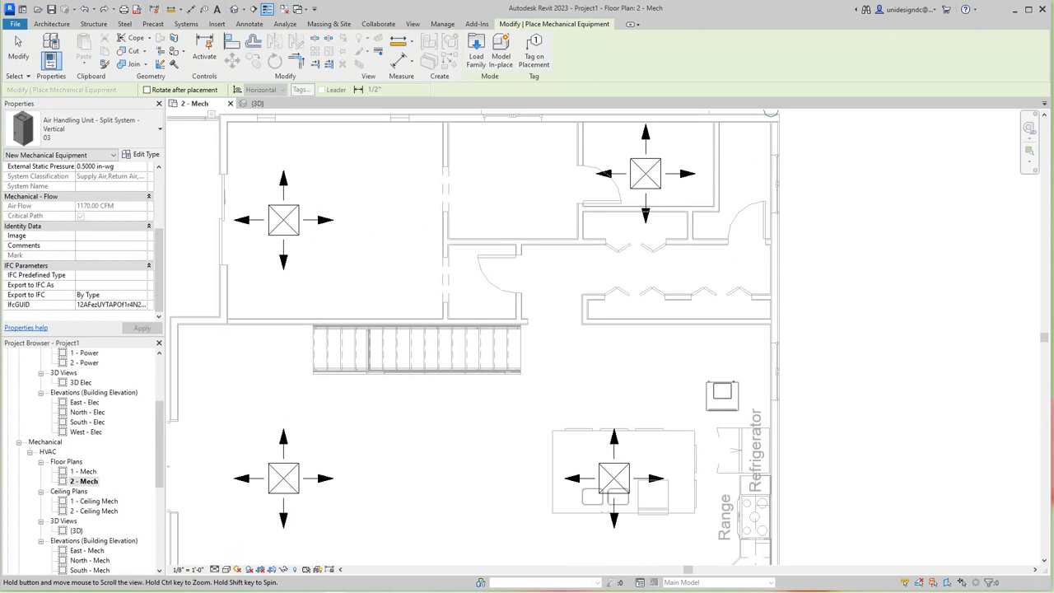
scroll(715, 390, "down", 2)
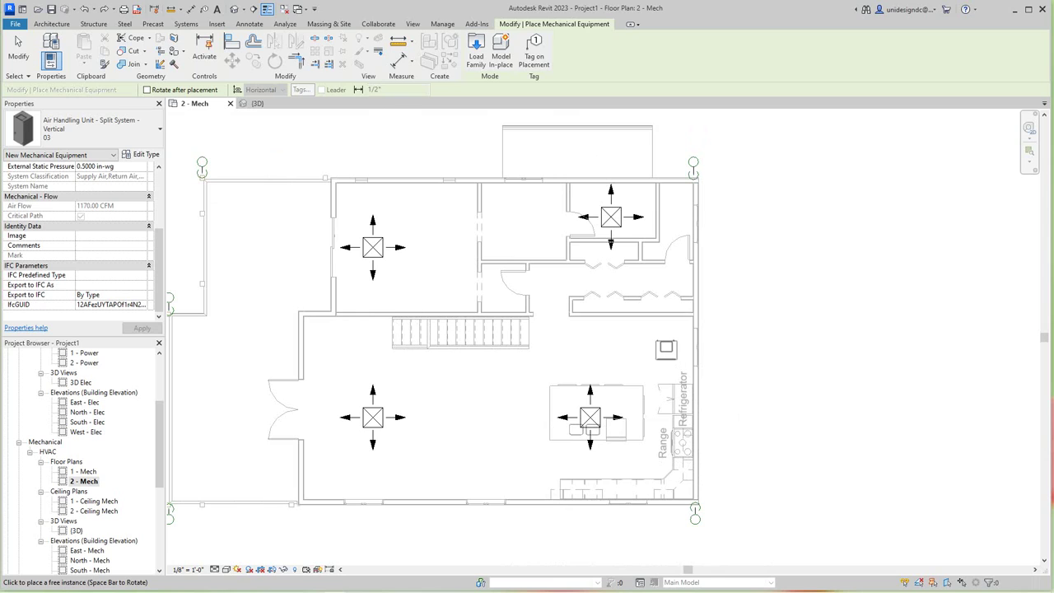
scroll(666, 348, "up", 3)
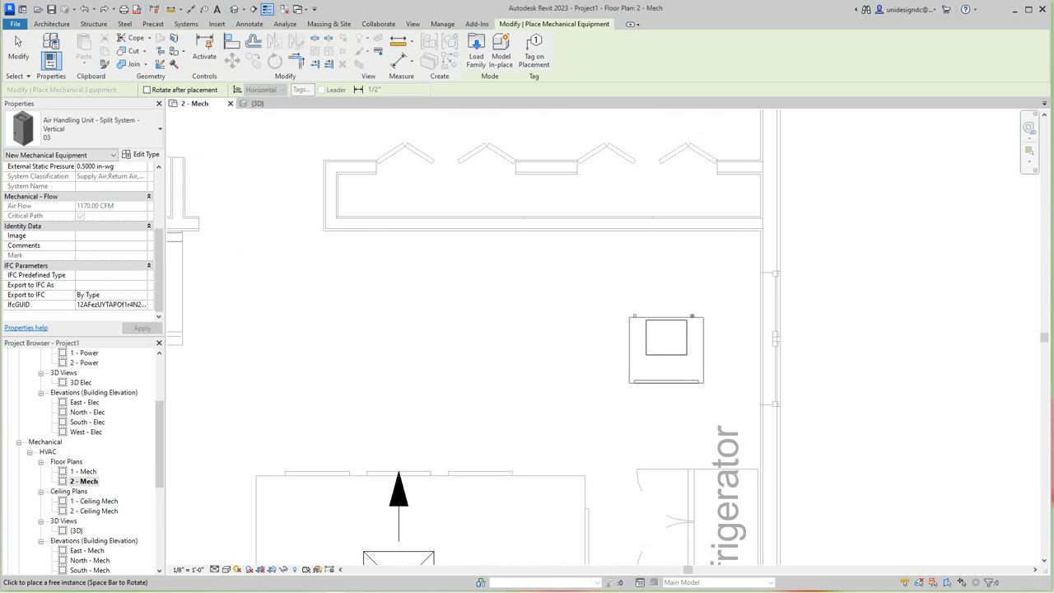
left_click(649, 338)
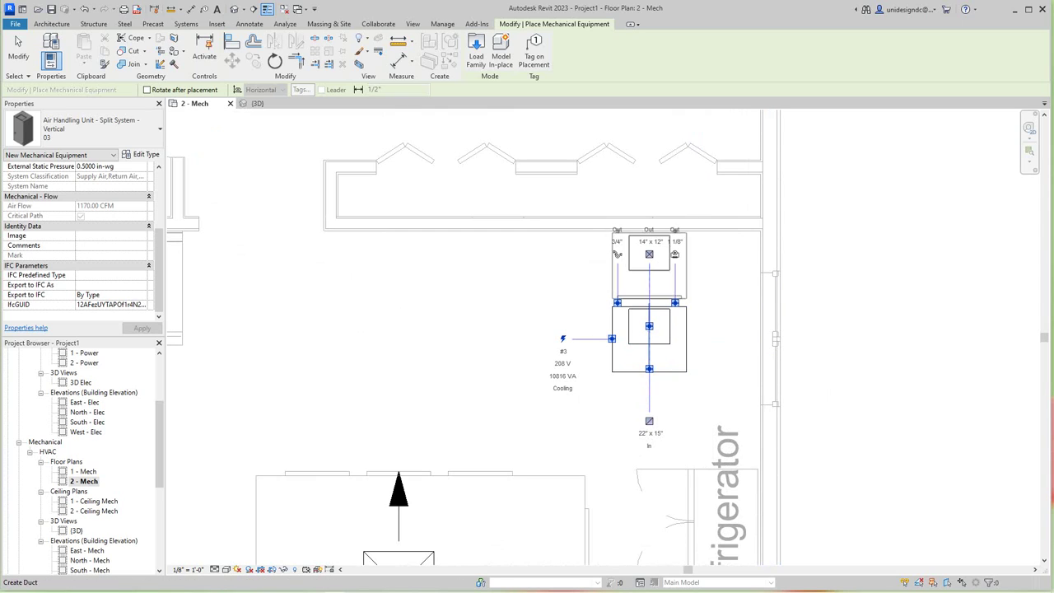
scroll(646, 253, "down", 2)
scroll(647, 252, "up", 2)
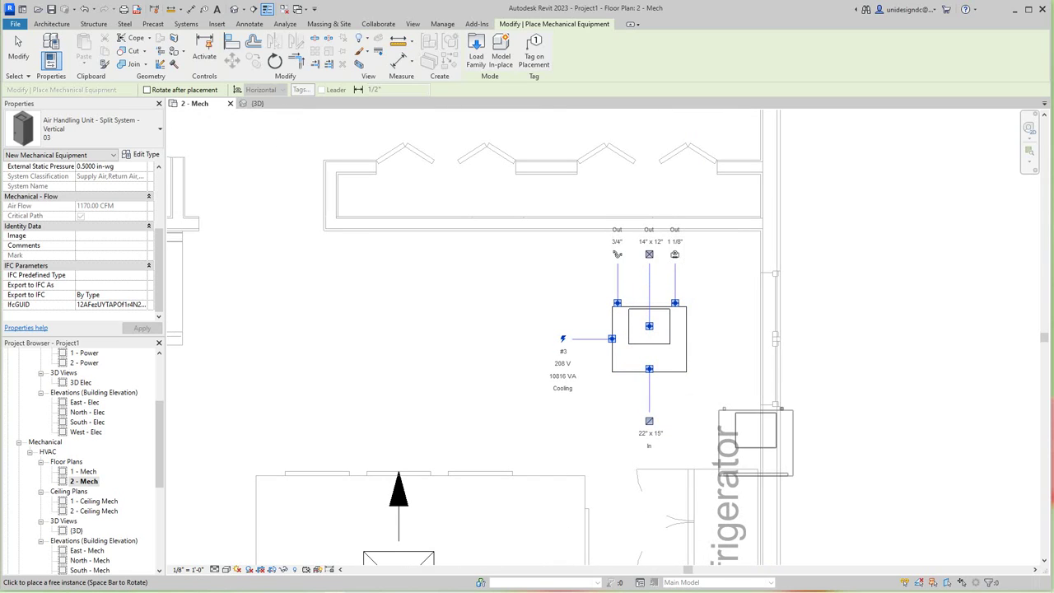
scroll(757, 442, "down", 2)
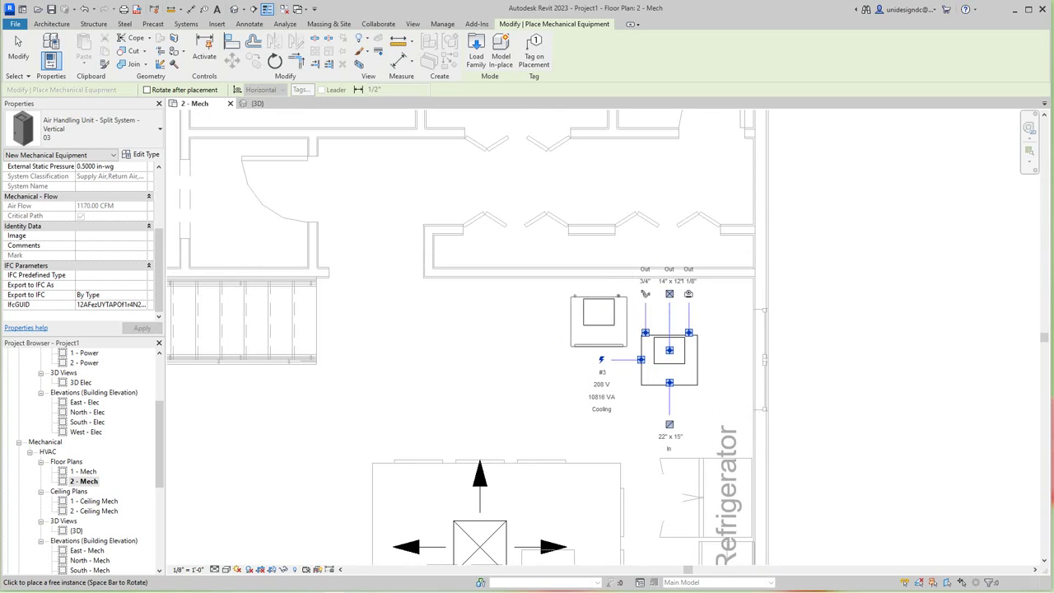
key("Escape")
key("Escape")
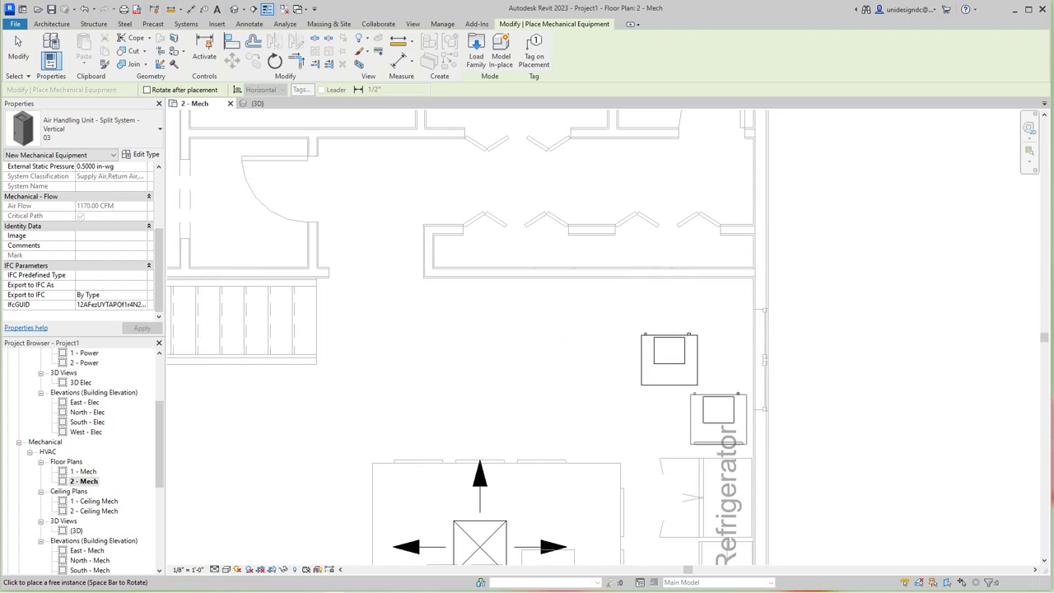
Step: Move the air handling unit slightly away from the closet wall and the exterior wall
left_click(669, 363)
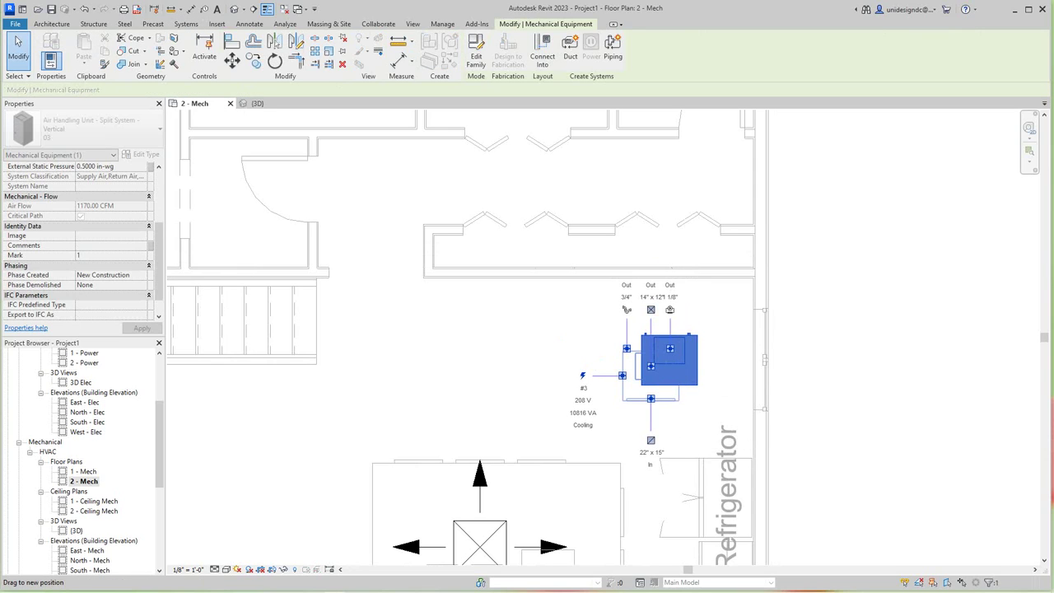
left_click_drag(649, 377, 653, 372)
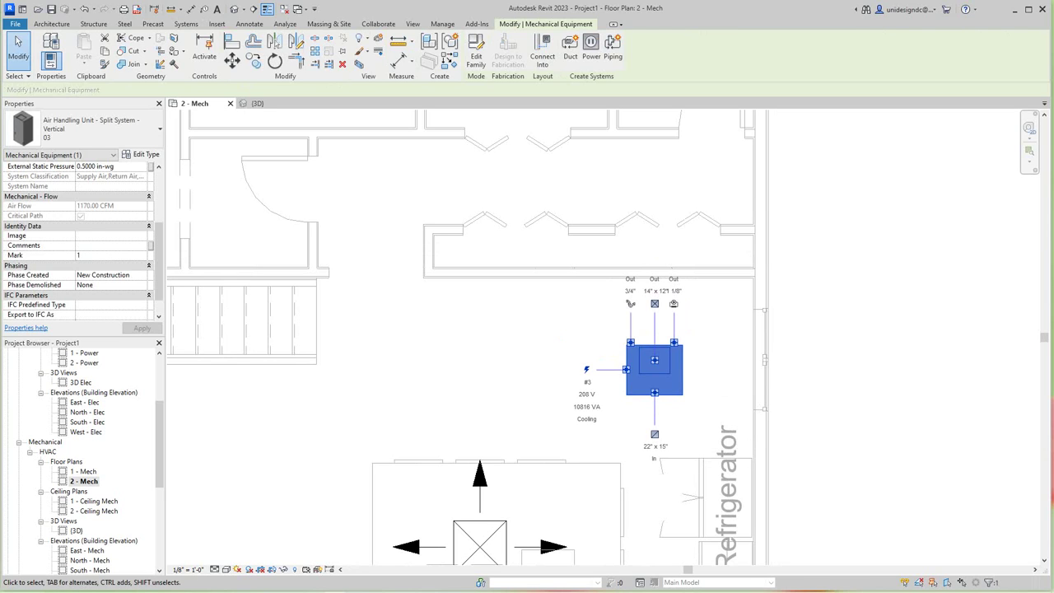
key("Escape")
scroll(738, 389, "down", 3)
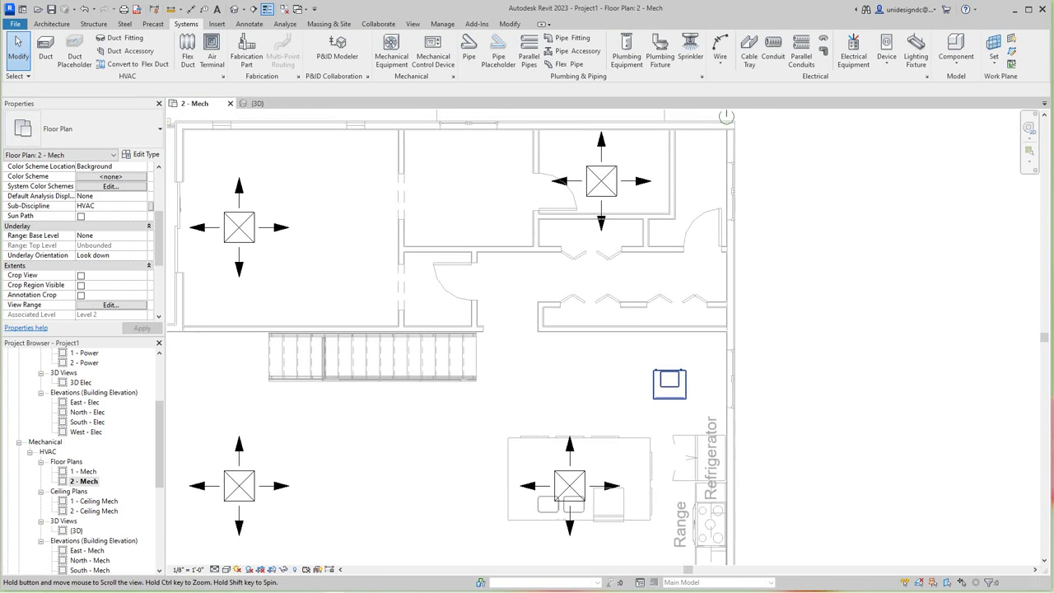
Step: Create a Supply Air duct system from the air handling unit and all four supply diffusers
scroll(706, 402, "down", 1)
left_click(697, 381)
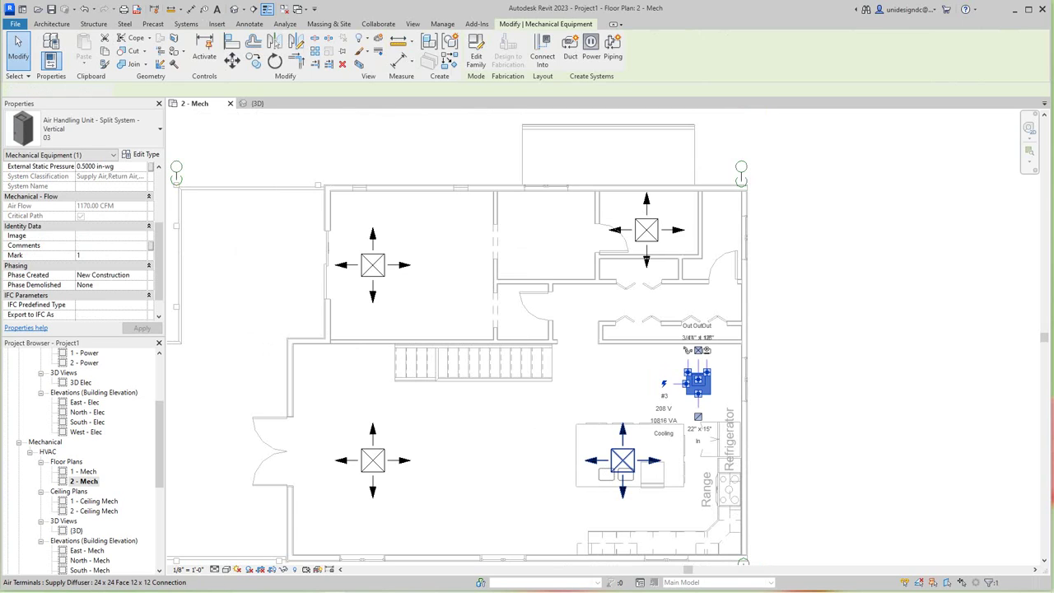
left_click(622, 459, "ctrl")
left_click(373, 460, "ctrl")
left_click(372, 264, "ctrl")
left_click(646, 230, "ctrl")
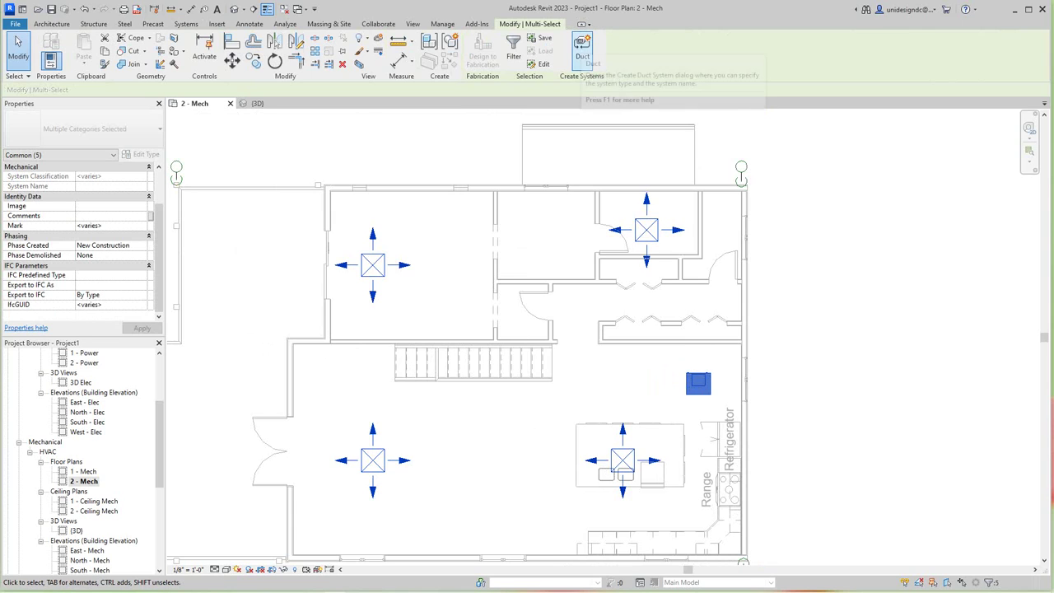
left_click(582, 50)
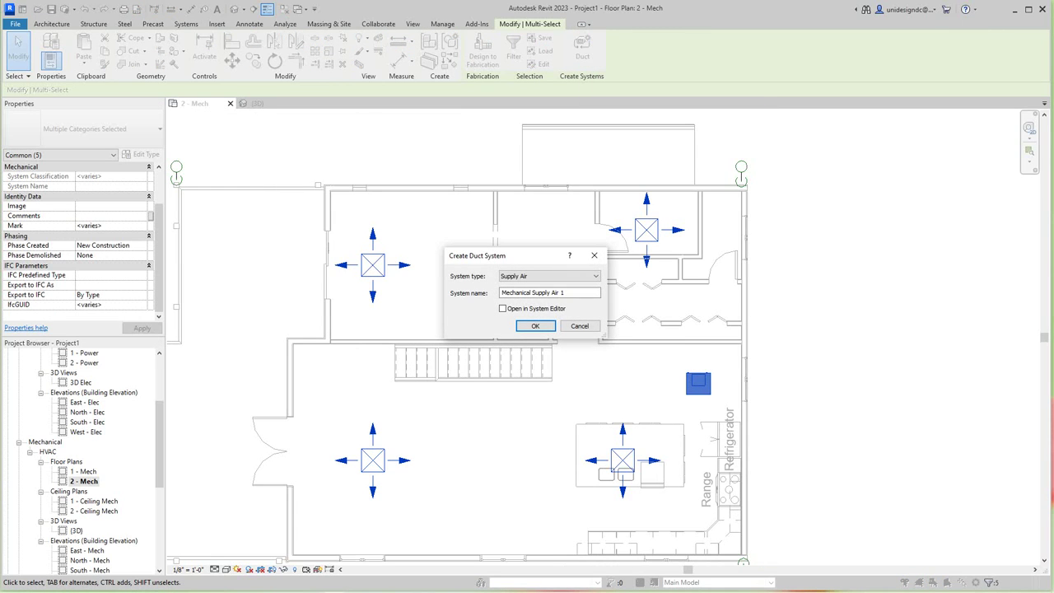
left_click(535, 325)
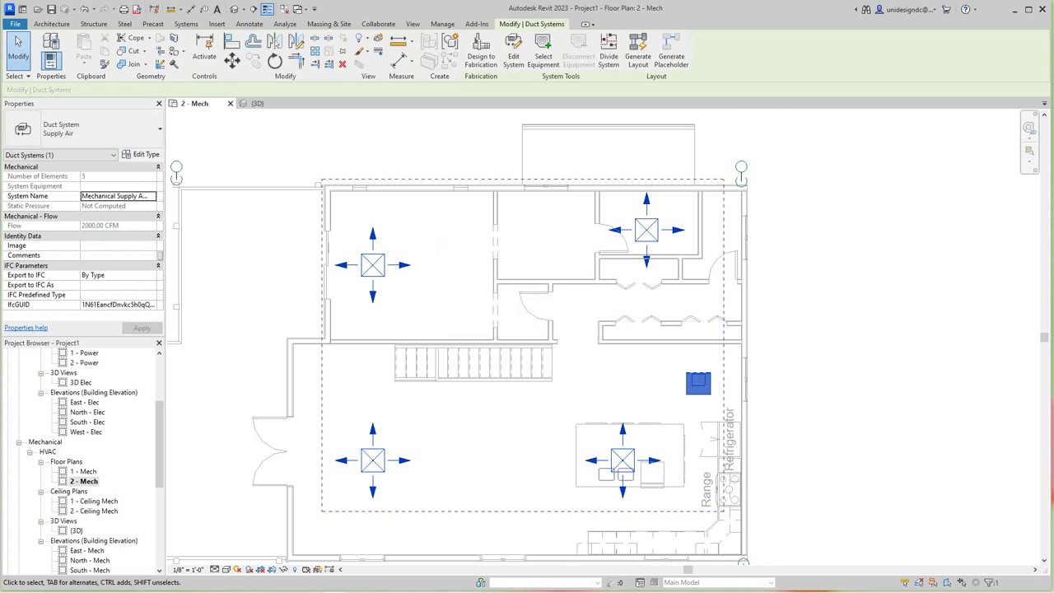
scroll(648, 152, "down", 1)
middle_click_drag(648, 152, 654, 182)
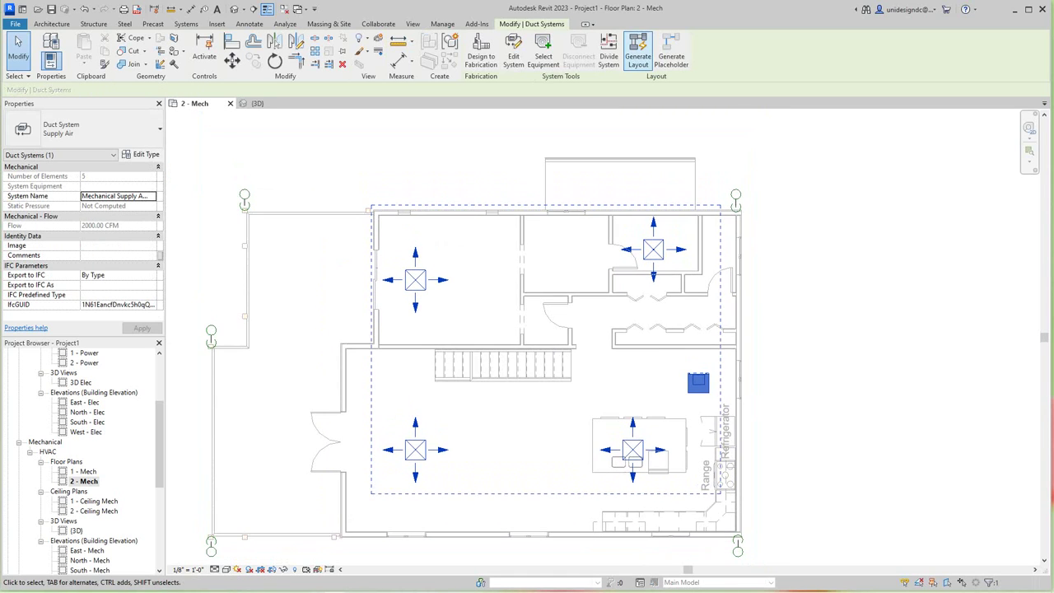
Step: Start generating the supply air duct layout and cycle through the Network solutions back to the first one
left_click(638, 51)
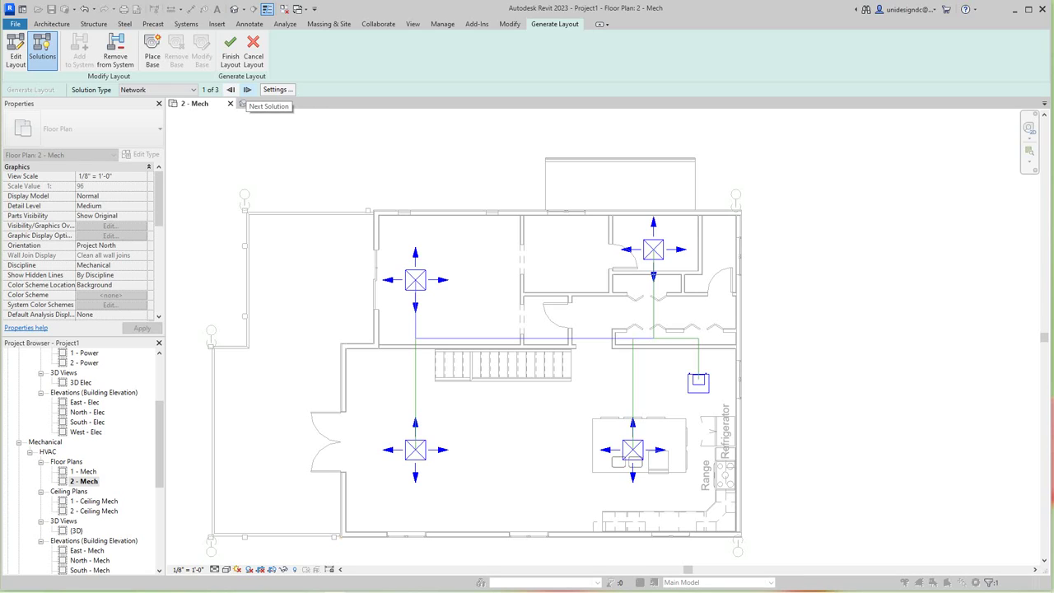
left_click(247, 90)
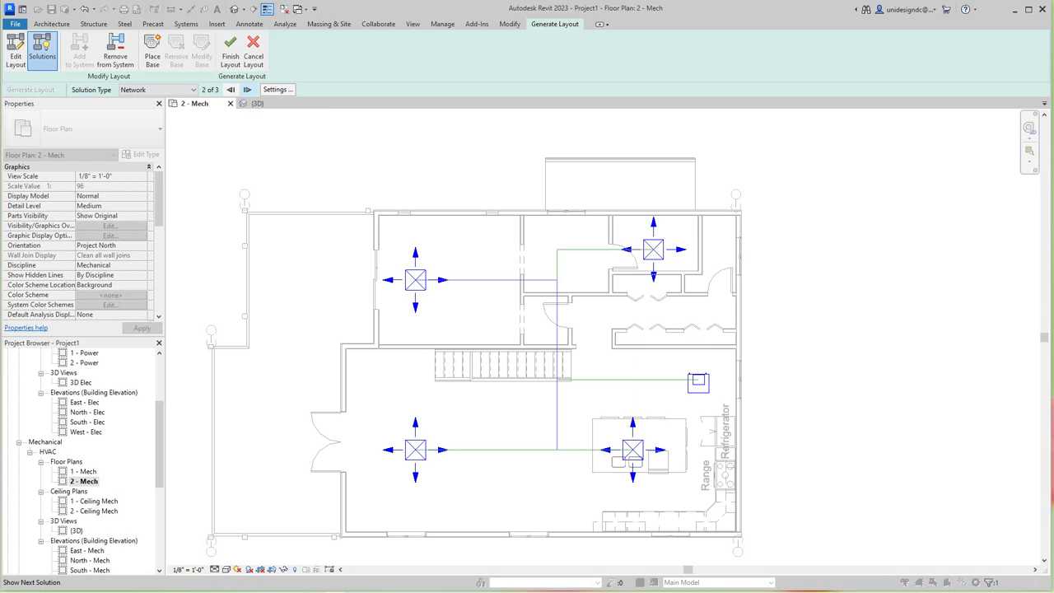
left_click(247, 90)
left_click(247, 89)
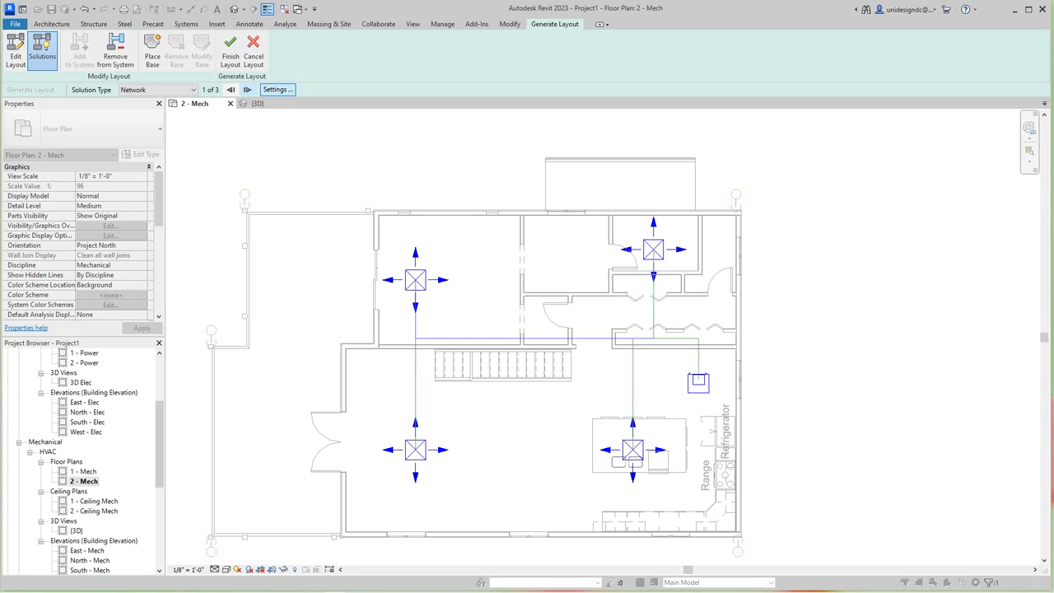
Step: Set the layout's main duct type to Round Duct: Taps / Short Radius with an offset of 10 feet
left_click(278, 90)
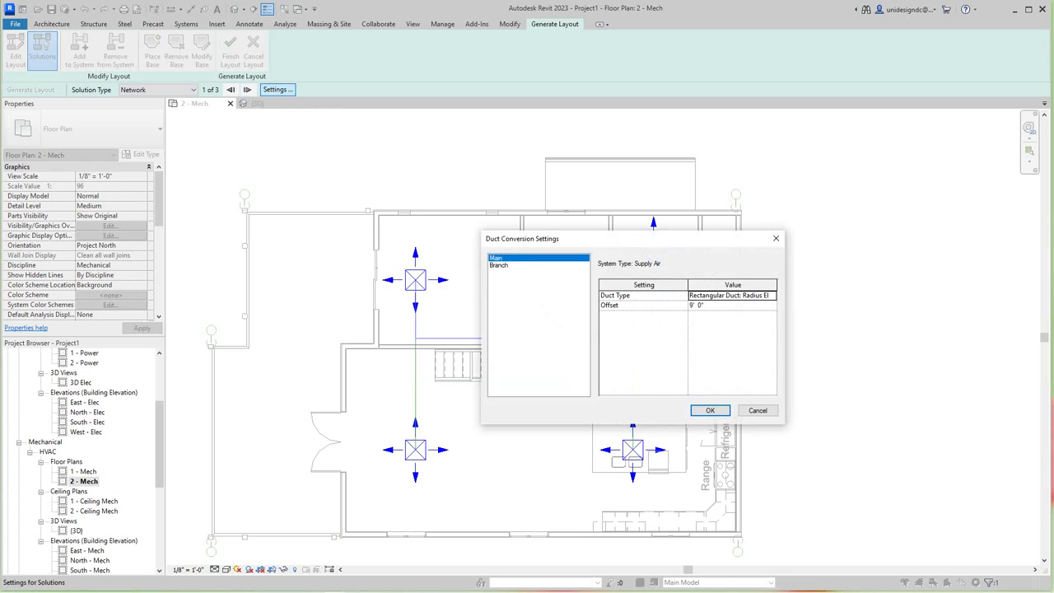
left_click(771, 295)
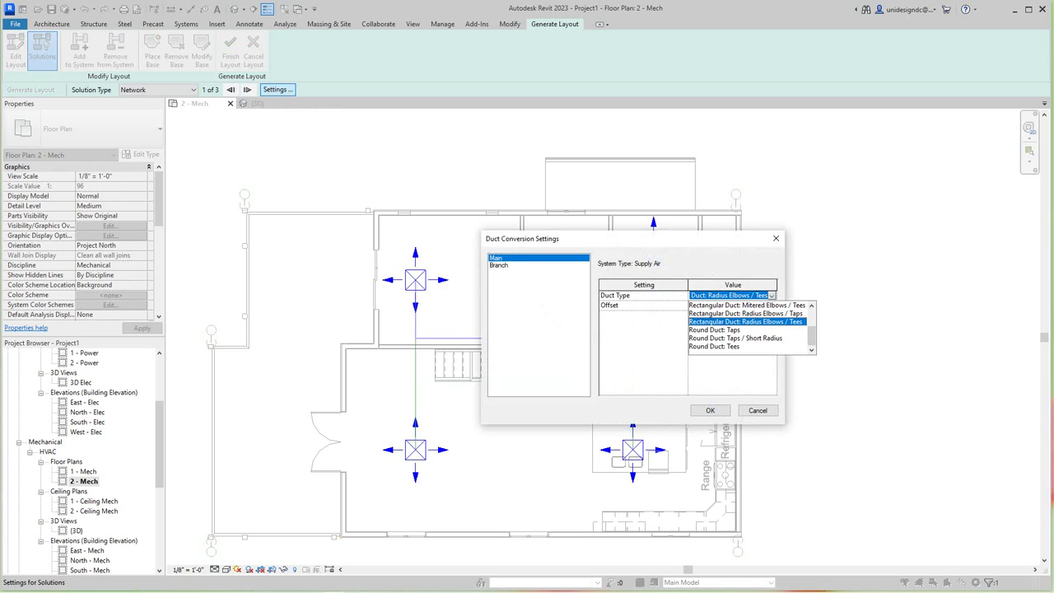
left_click(736, 337)
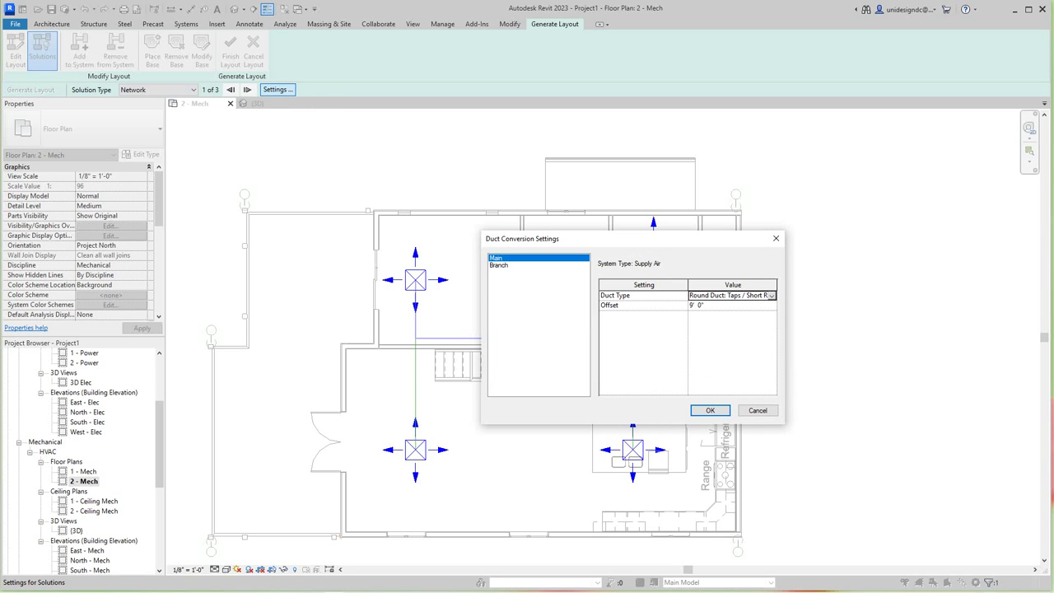
left_click(772, 294)
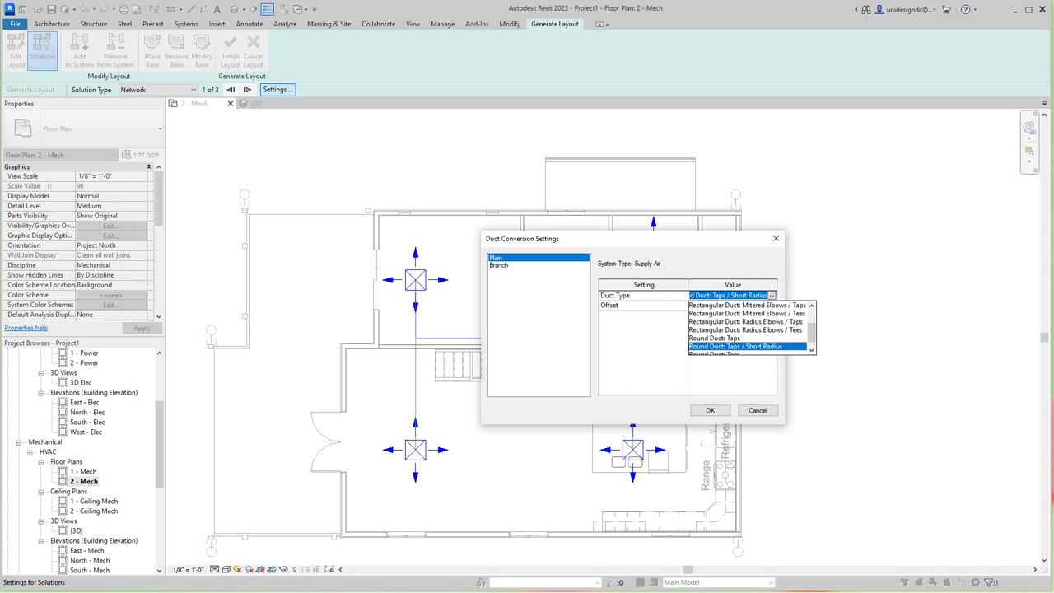
left_click_drag(812, 332, 811, 318)
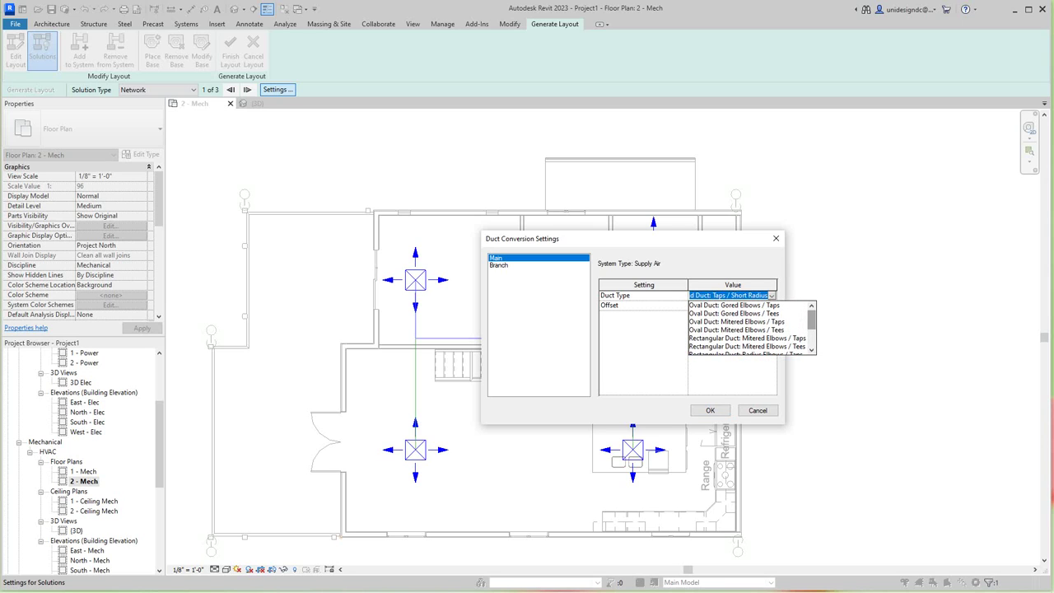
scroll(750, 328, "down", 2)
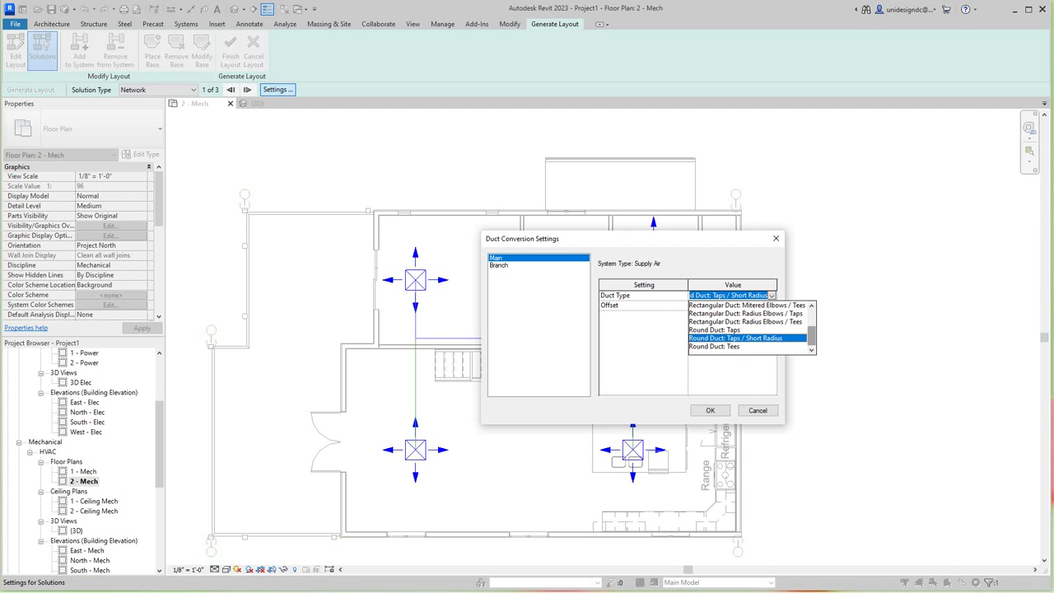
left_click(736, 338)
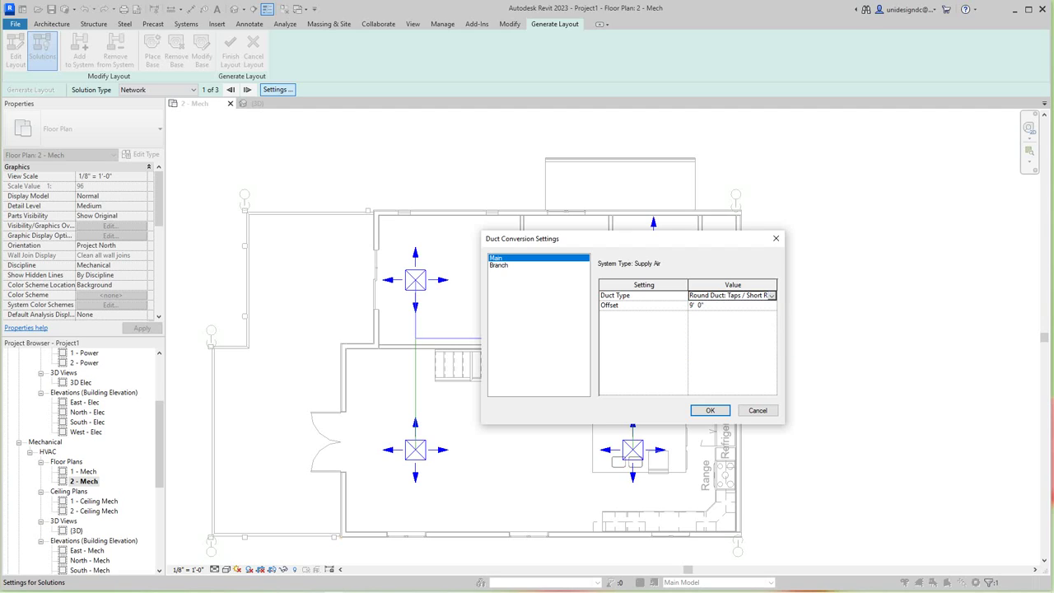
double_click(698, 305)
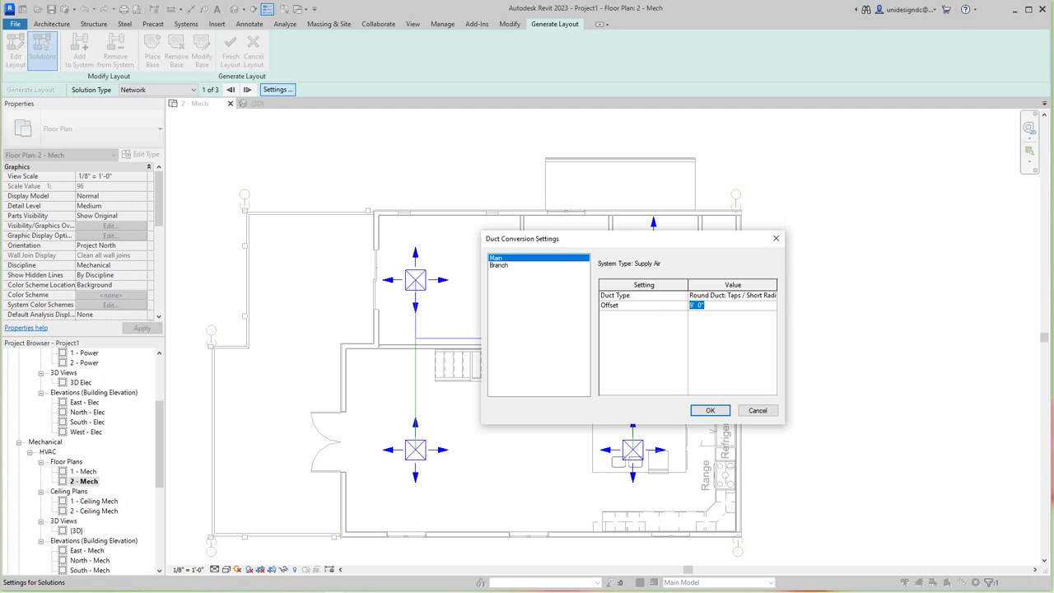
left_click(700, 305)
left_click_drag(705, 305, 688, 305)
type("10")
left_click(710, 410)
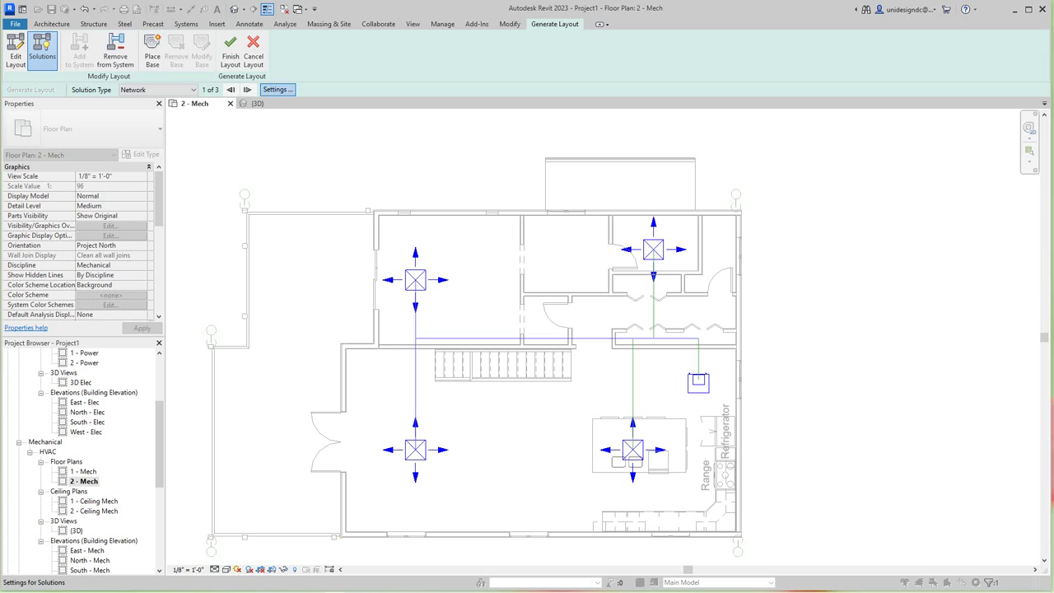
Step: Set the layout's branch ducts to use Flex Duct Round : Flex - Round with an offset of 10 feet
left_click(278, 89)
left_click(498, 265)
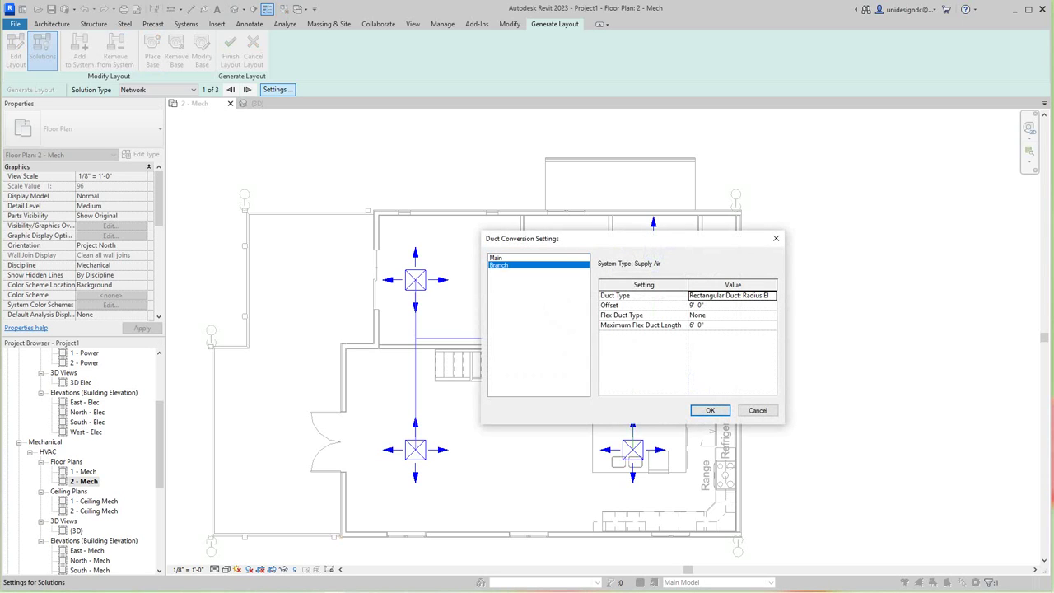
left_click(771, 315)
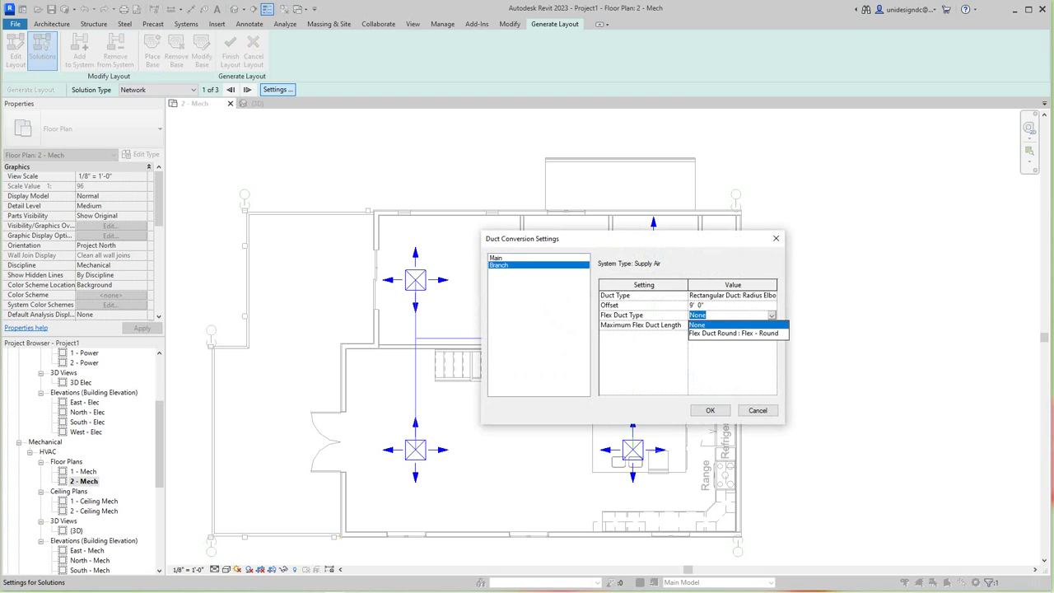
left_click(733, 332)
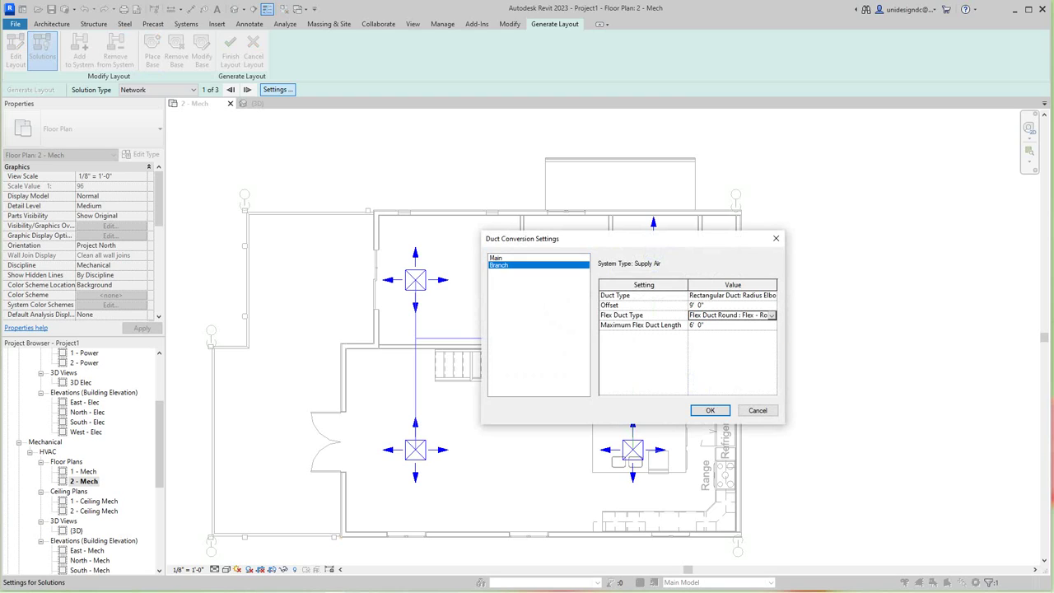
left_click(732, 305)
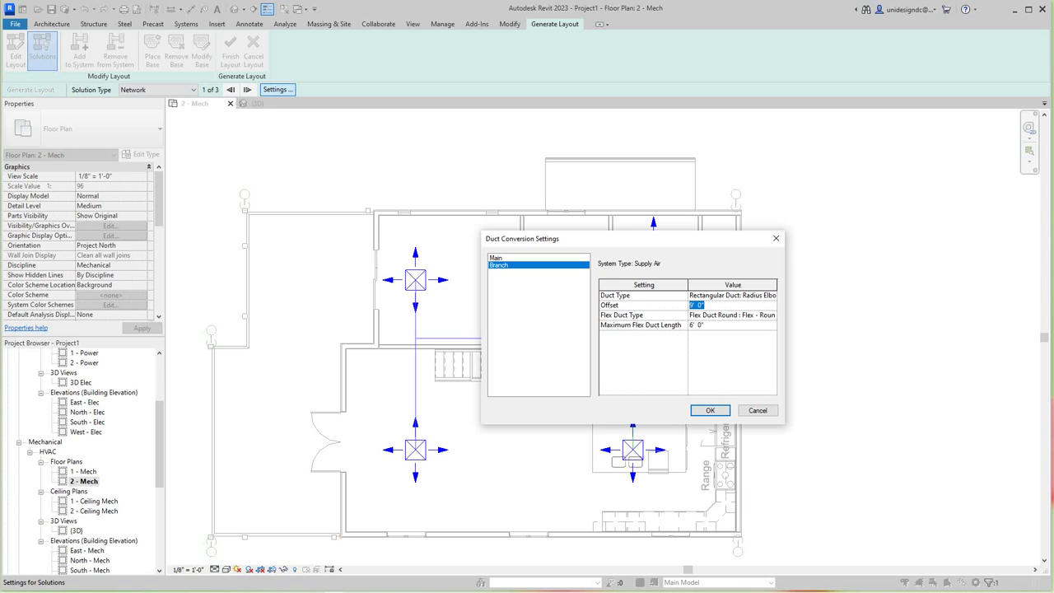
type("10")
left_click(710, 410)
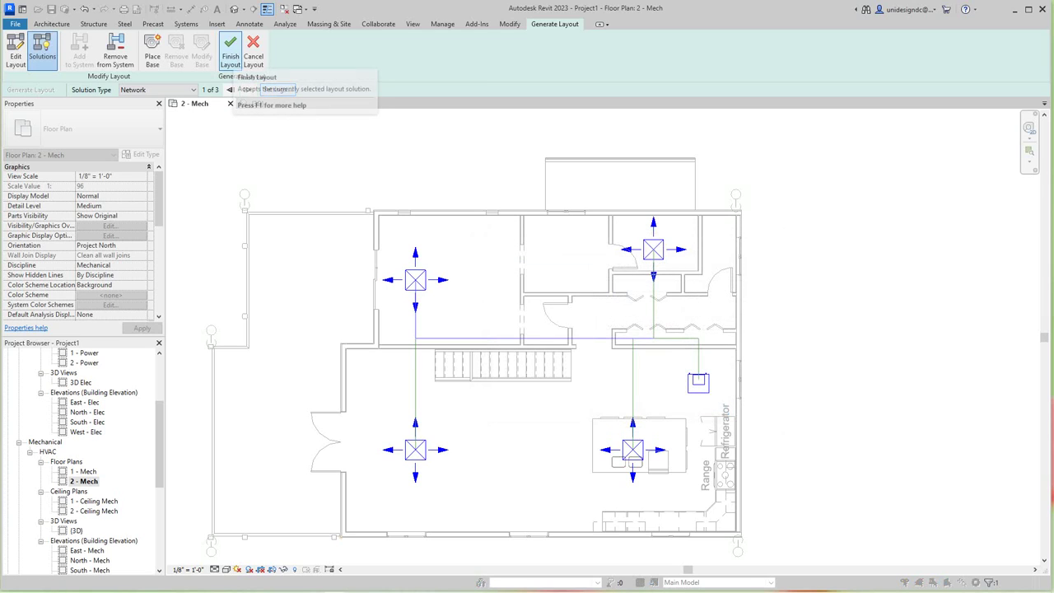
Step: Finish the supply duct layout and inspect the generated ducts in the 3D view
left_click(230, 56)
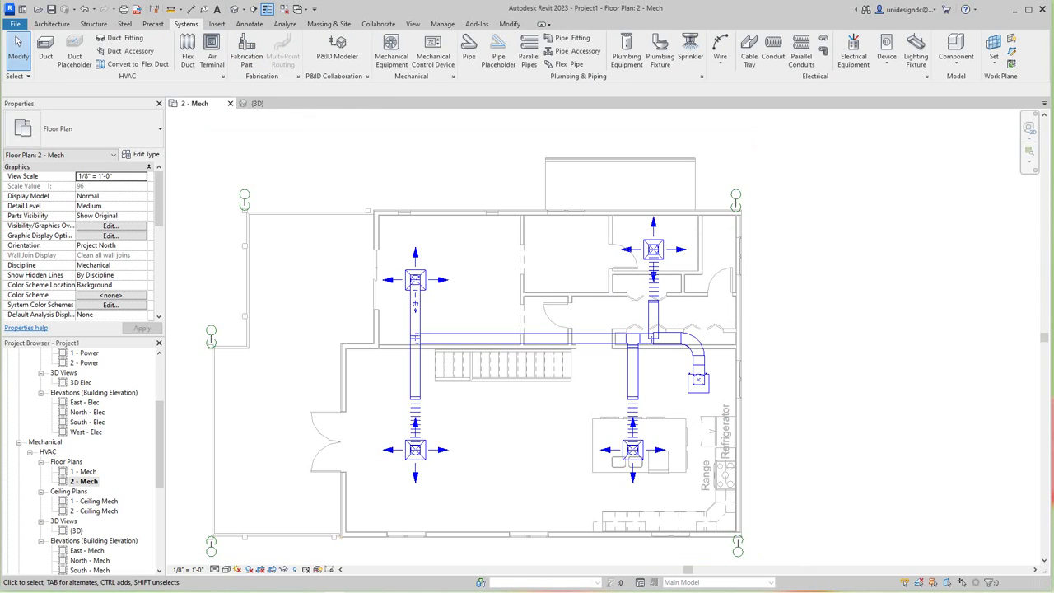
scroll(524, 377, "up", 2)
scroll(579, 382, "down", 4)
left_click(235, 9)
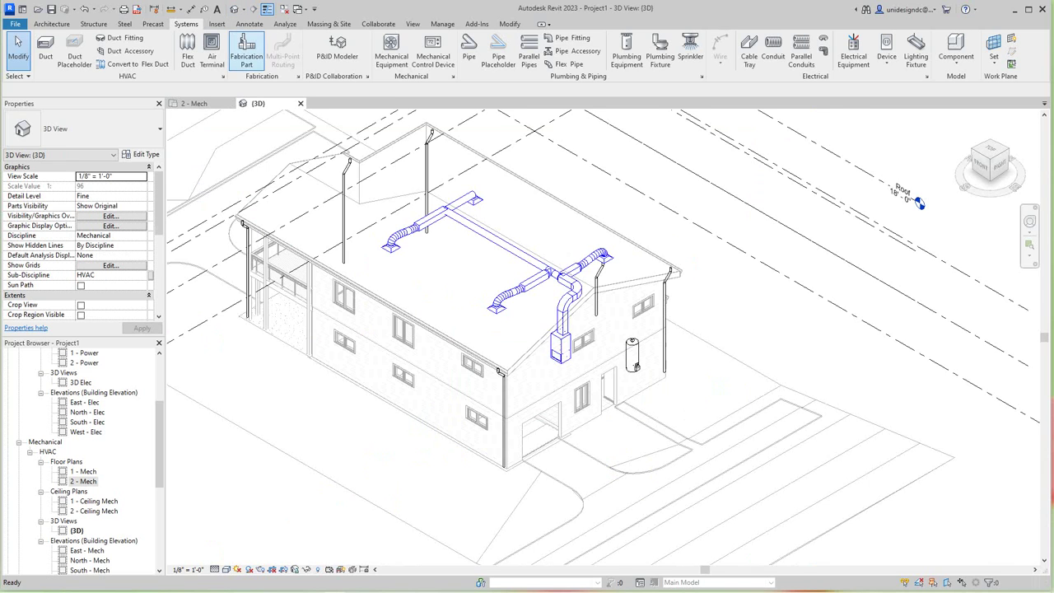
scroll(508, 221, "up", 1)
middle_click_drag(509, 221, 475, 360)
scroll(475, 360, "up", 2)
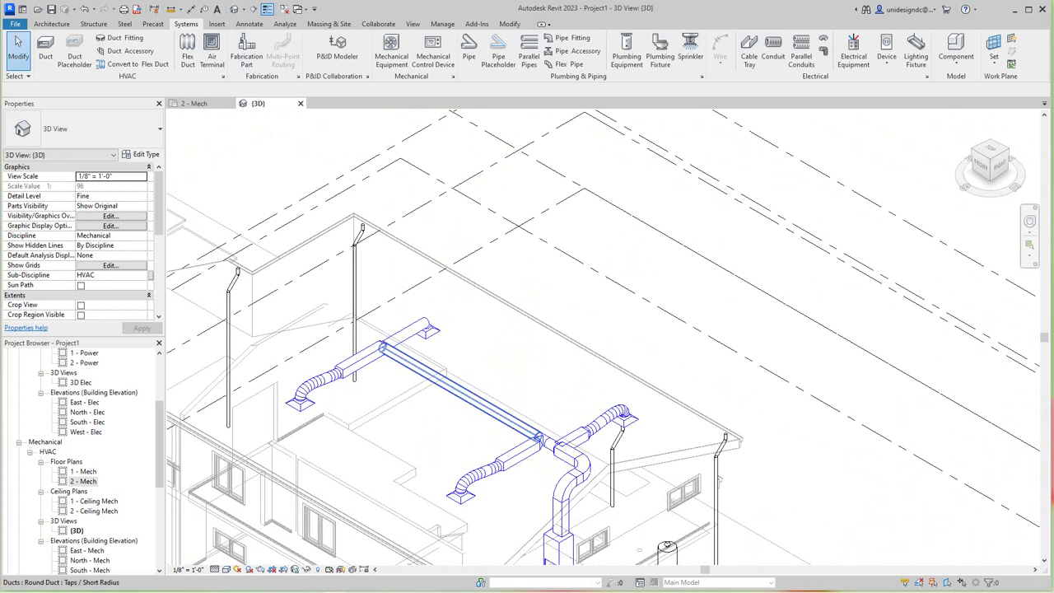
scroll(387, 409, "up", 2)
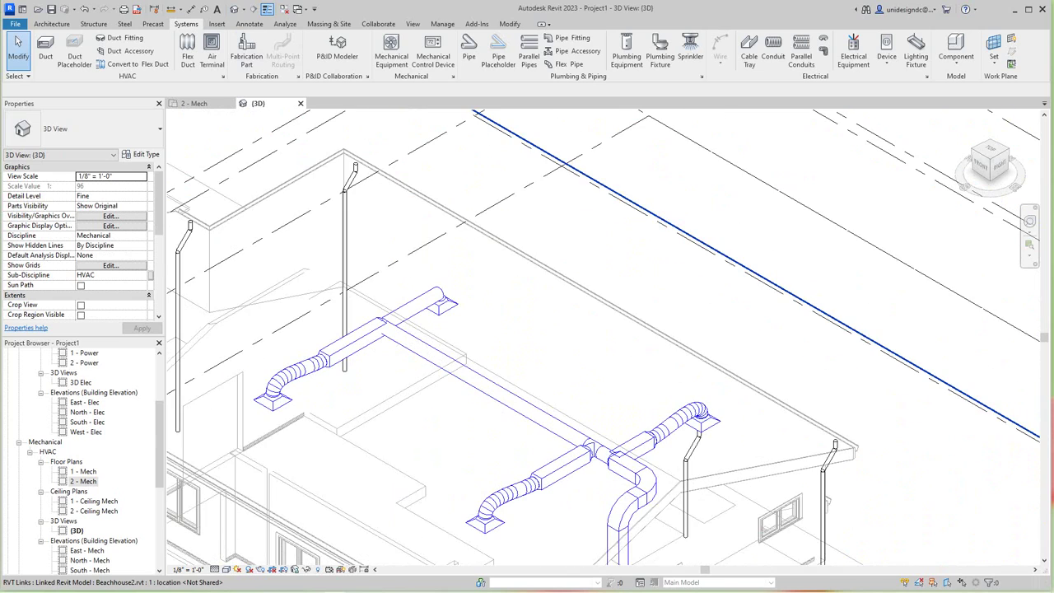
Step: Change the rectangular branch duct at the far end of the main duct to Round Duct Taps / Short Radius
left_click(350, 342)
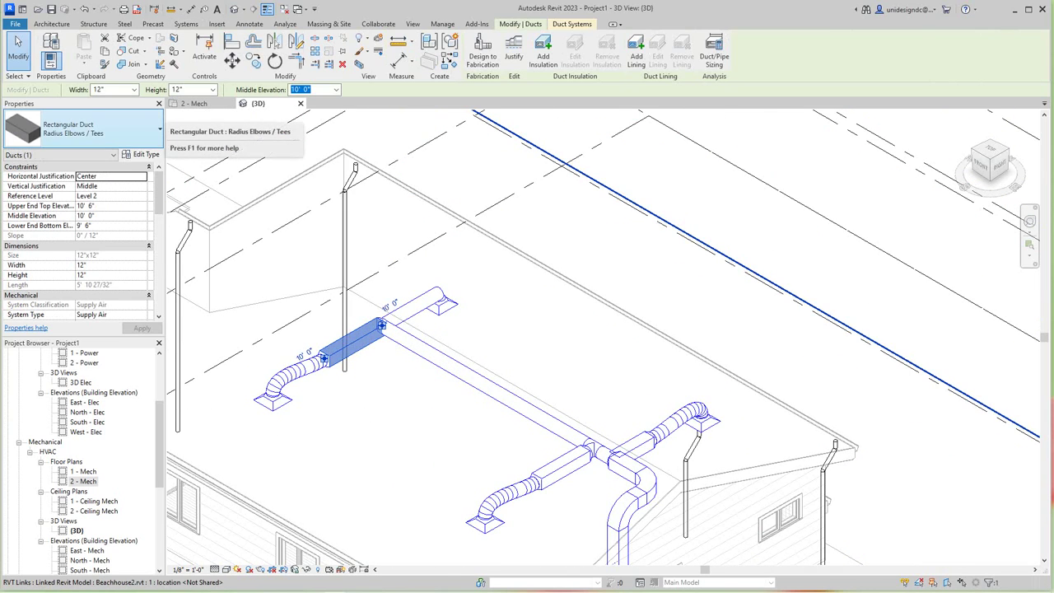
left_click(99, 128)
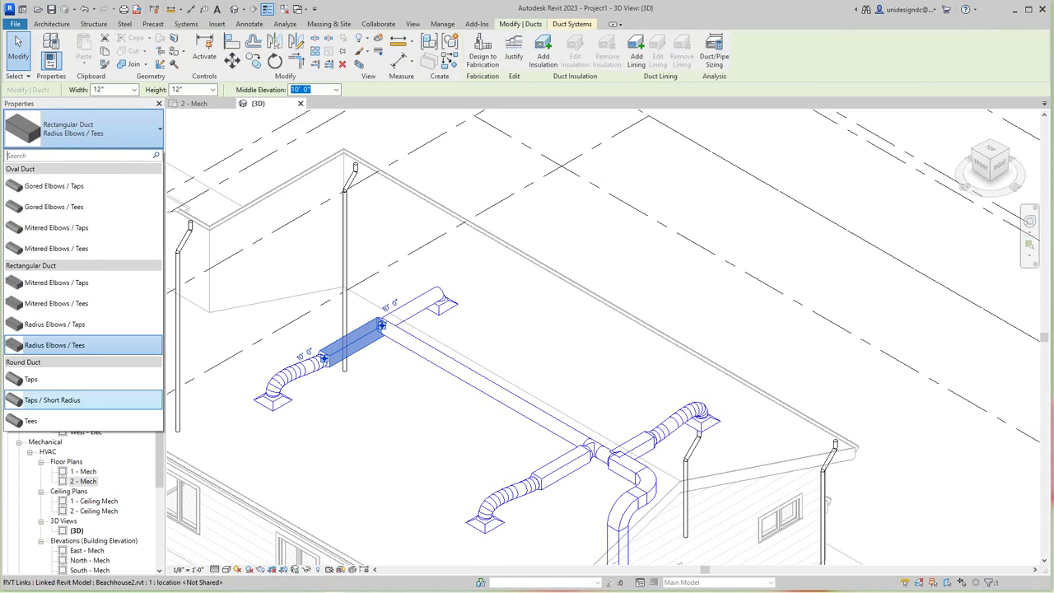
left_click(52, 399)
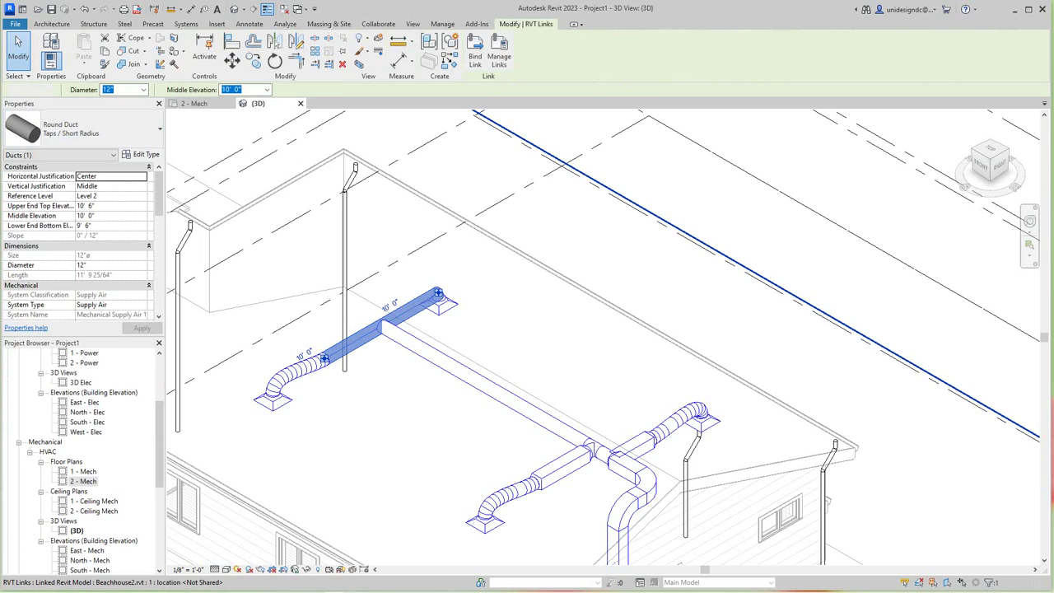
left_click(472, 391)
scroll(472, 392, "down", 3)
key("Escape")
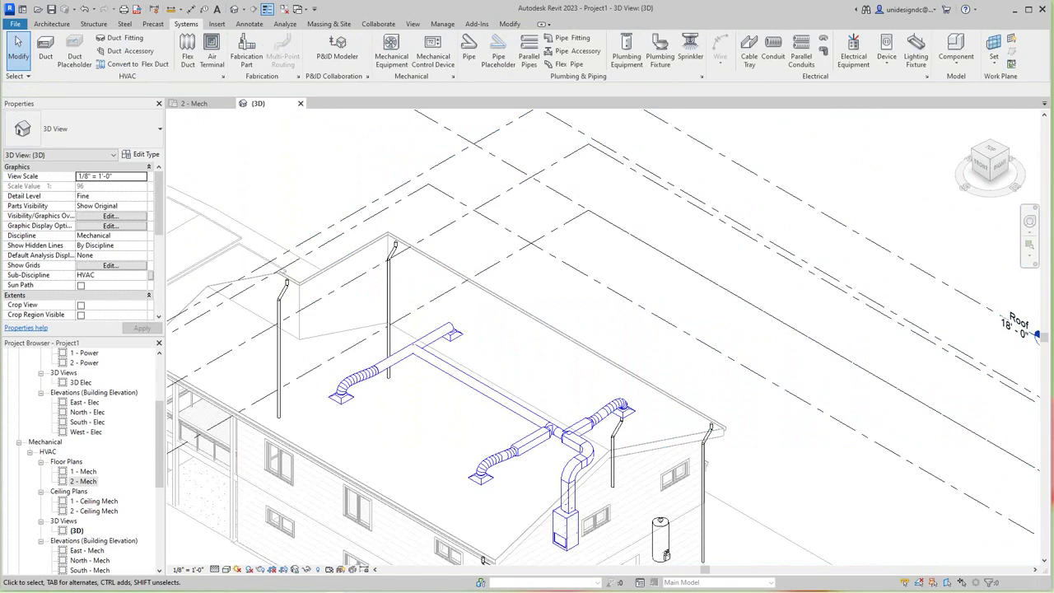
scroll(503, 443, "down", 2)
middle_click_drag(504, 445, 590, 339)
scroll(569, 404, "up", 2)
scroll(569, 404, "up", 4)
scroll(586, 334, "down", 2)
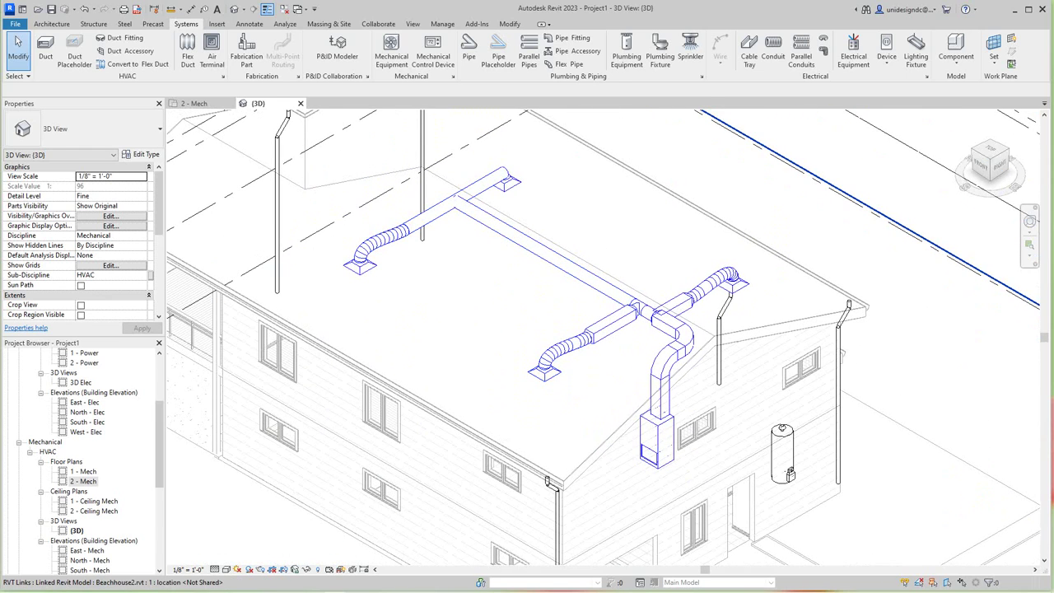
Step: On the 2 - Mech plan, place 24 x 24 Face 12 x 12 Connection return diffusers in the living area and the two upper rooms
left_click(197, 103)
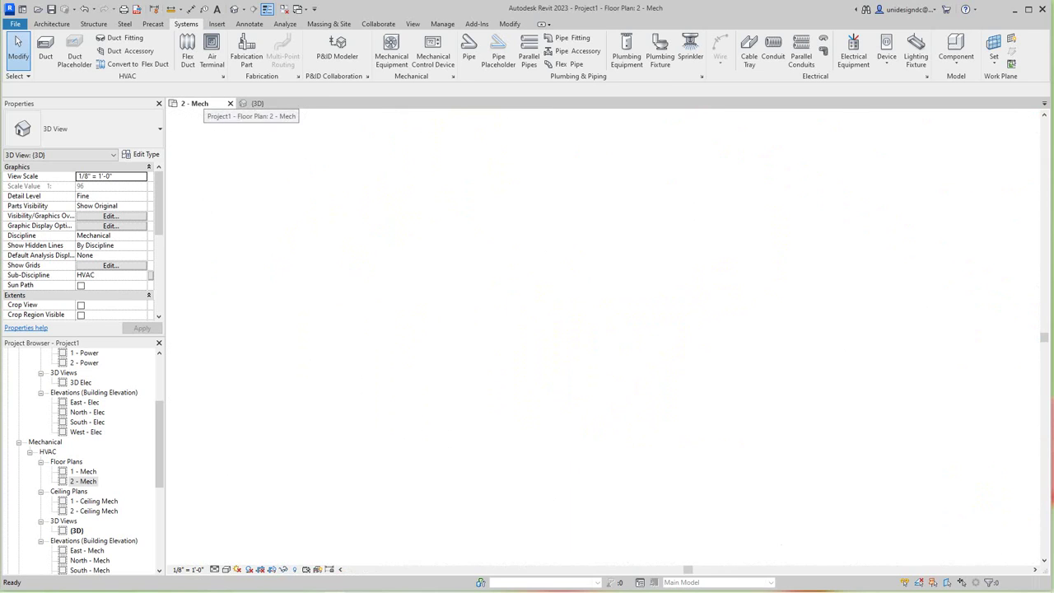
scroll(696, 402, "up", 2)
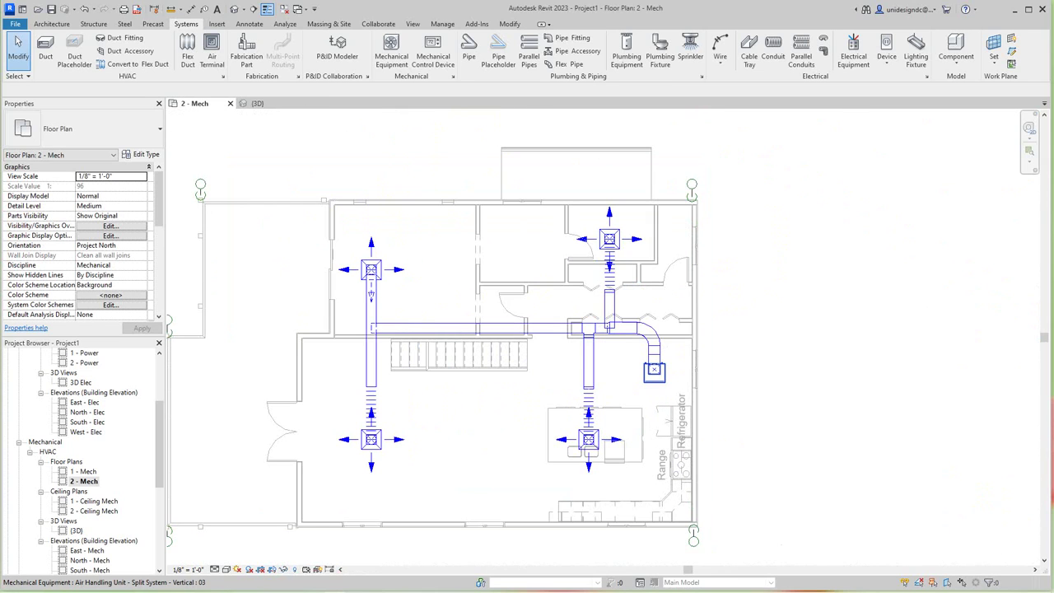
scroll(633, 382, "down", 2)
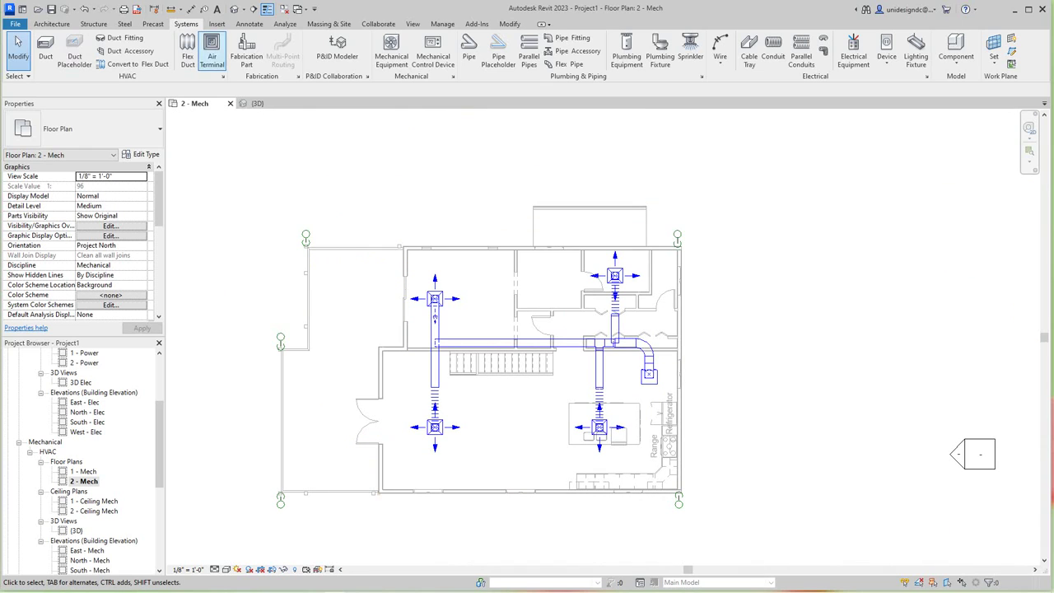
left_click(212, 49)
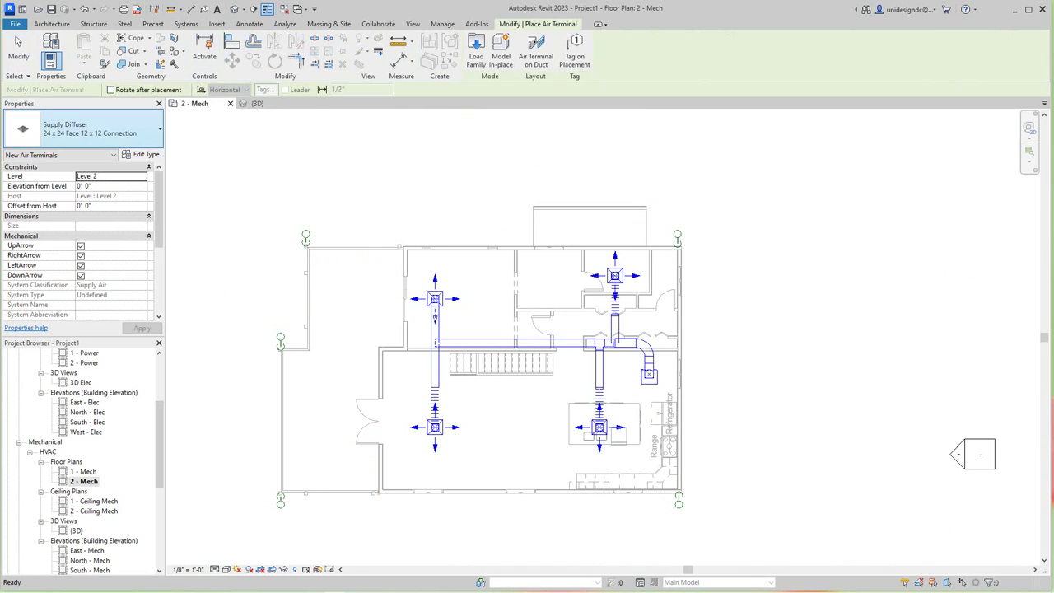
left_click(124, 131)
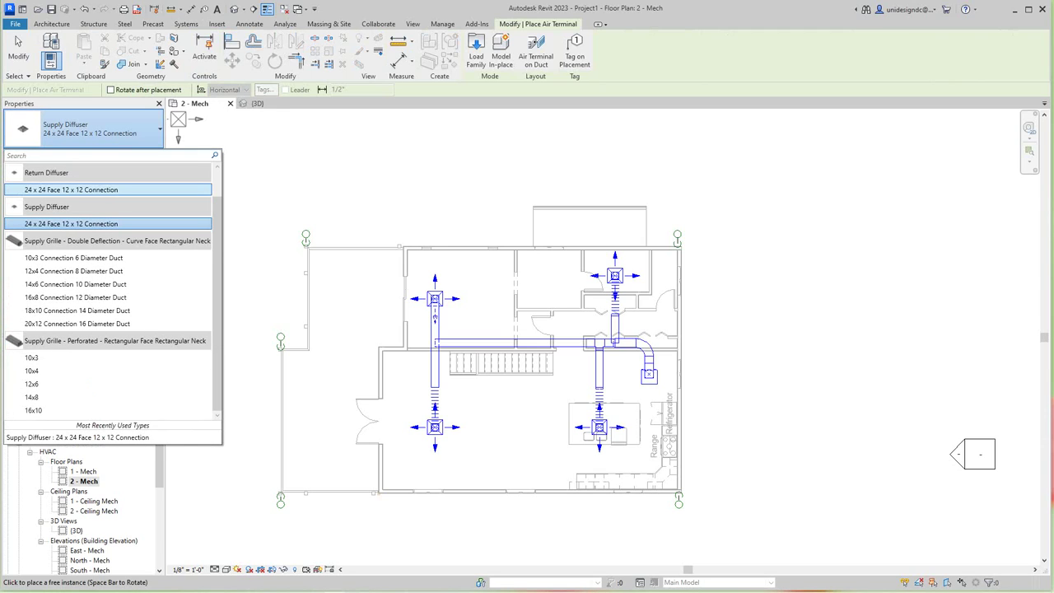
left_click(71, 190)
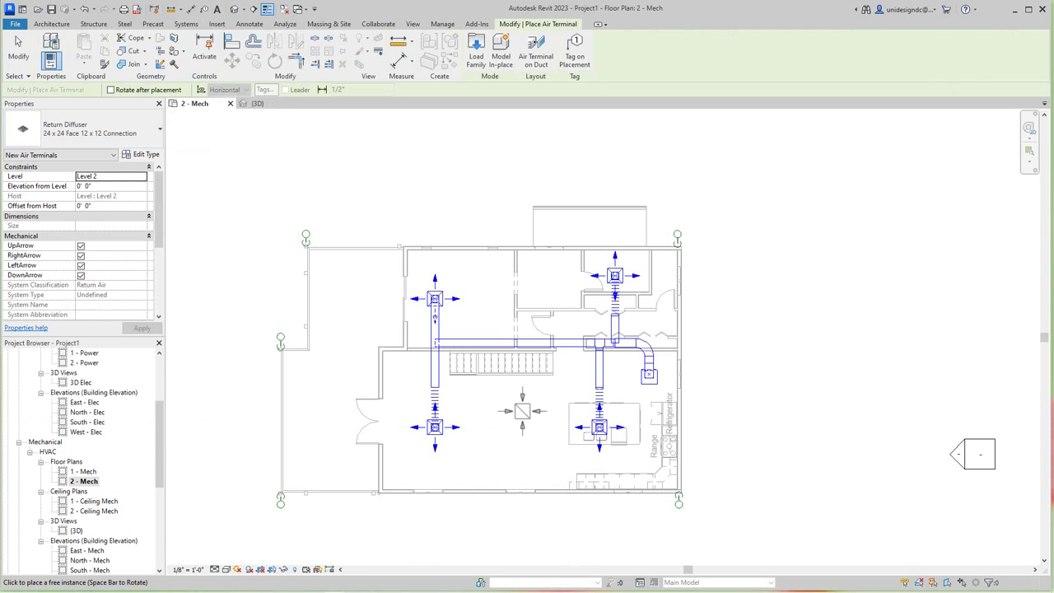
left_click(496, 426)
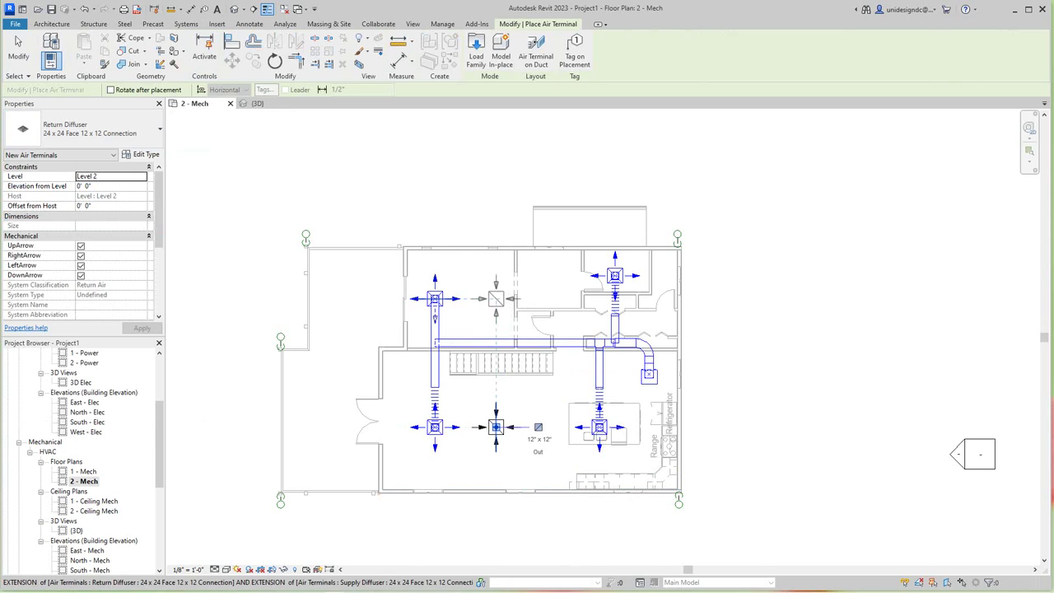
left_click(496, 298)
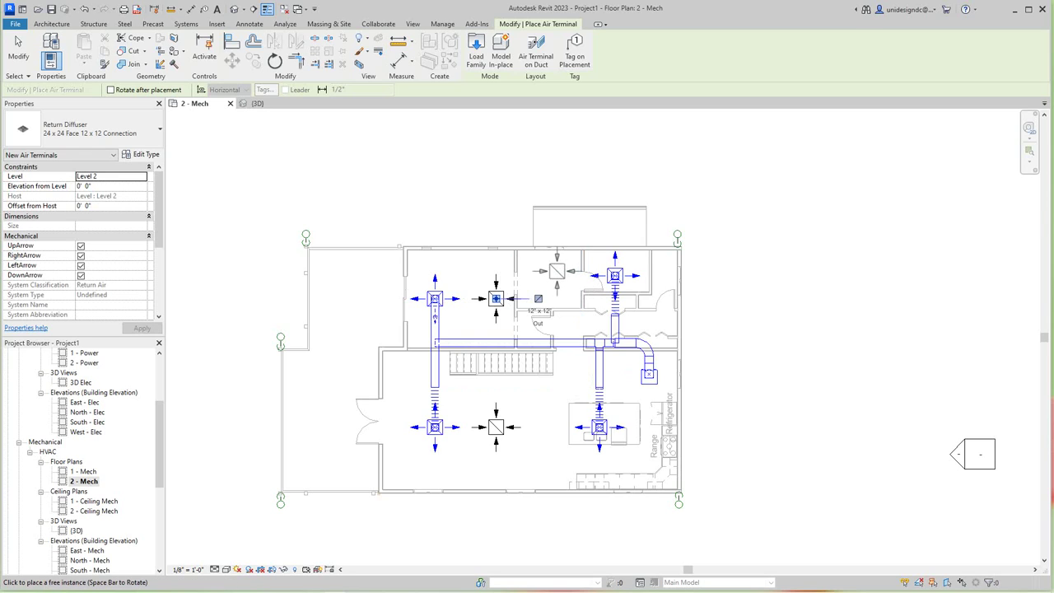
left_click(559, 275)
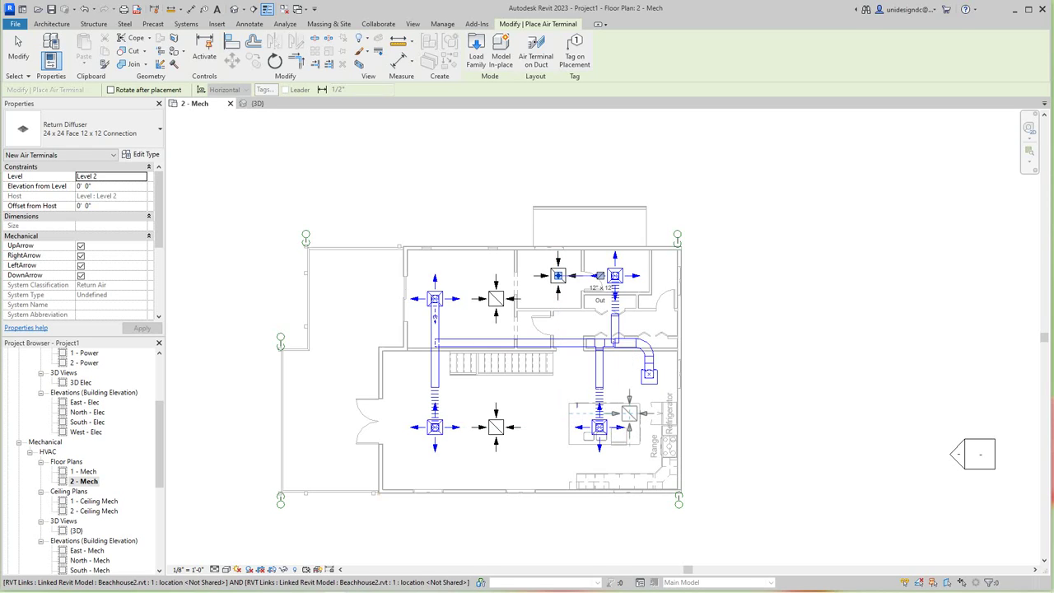
Step: Place a fourth return diffuser between the kitchen island and the refrigerator, below the air handling unit, and end placement
scroll(629, 413, "up", 5)
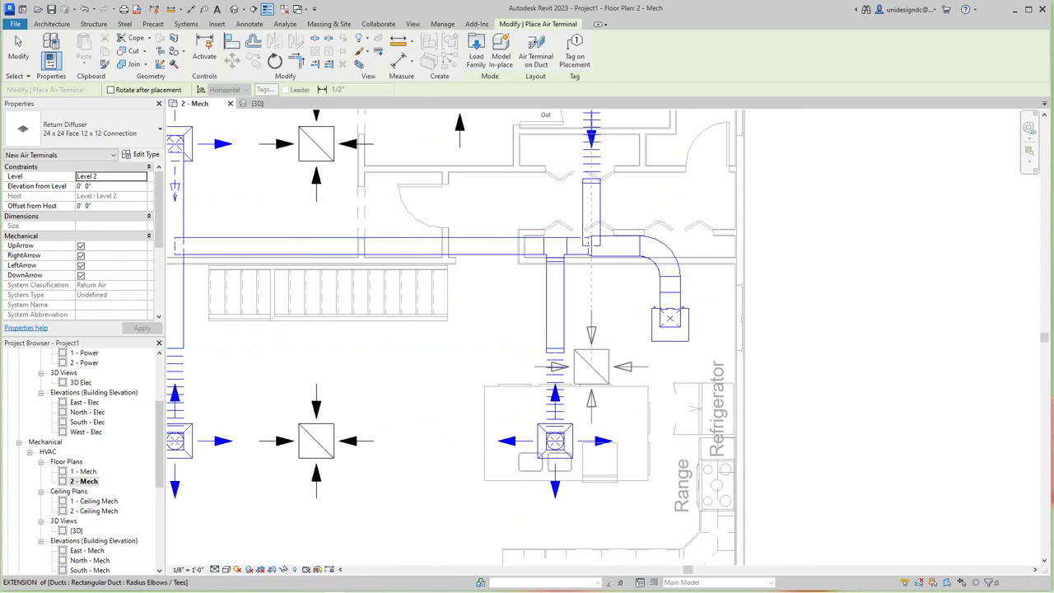
scroll(645, 434, "up", 2)
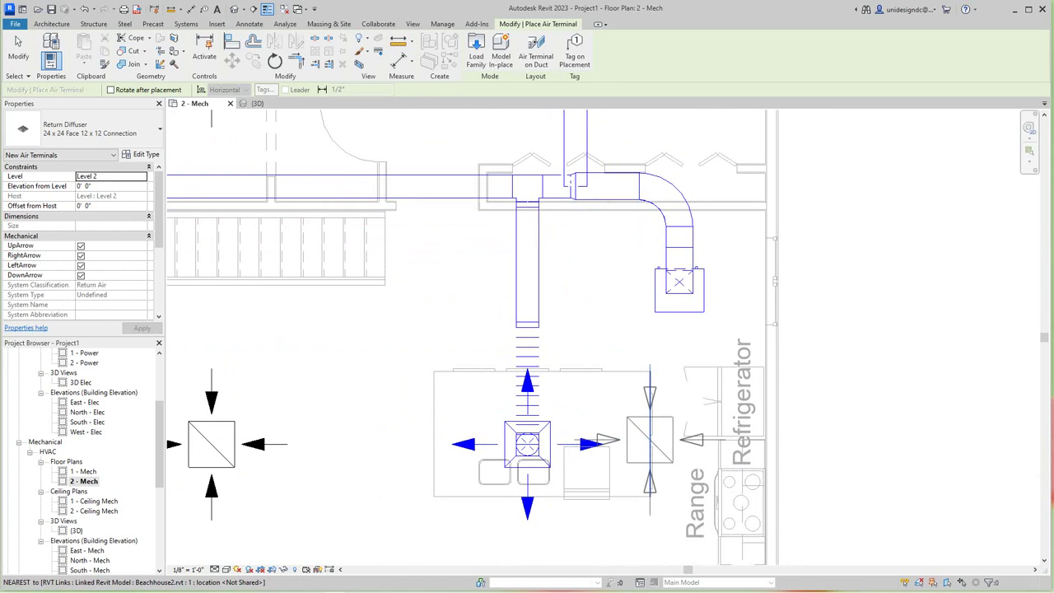
scroll(653, 437, "up", 2)
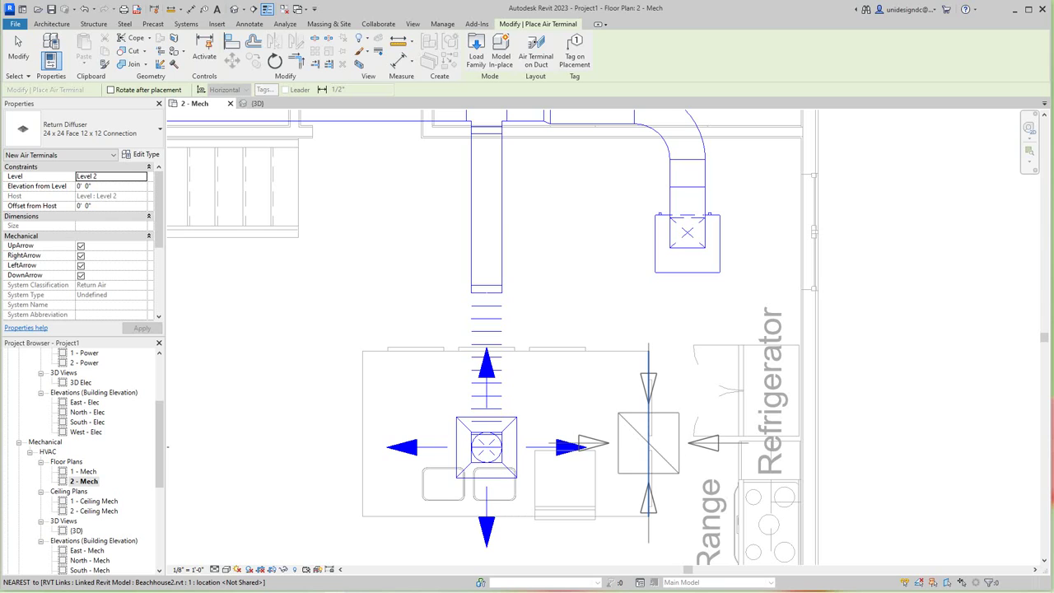
scroll(648, 442, "down", 4)
scroll(473, 448, "up", 2)
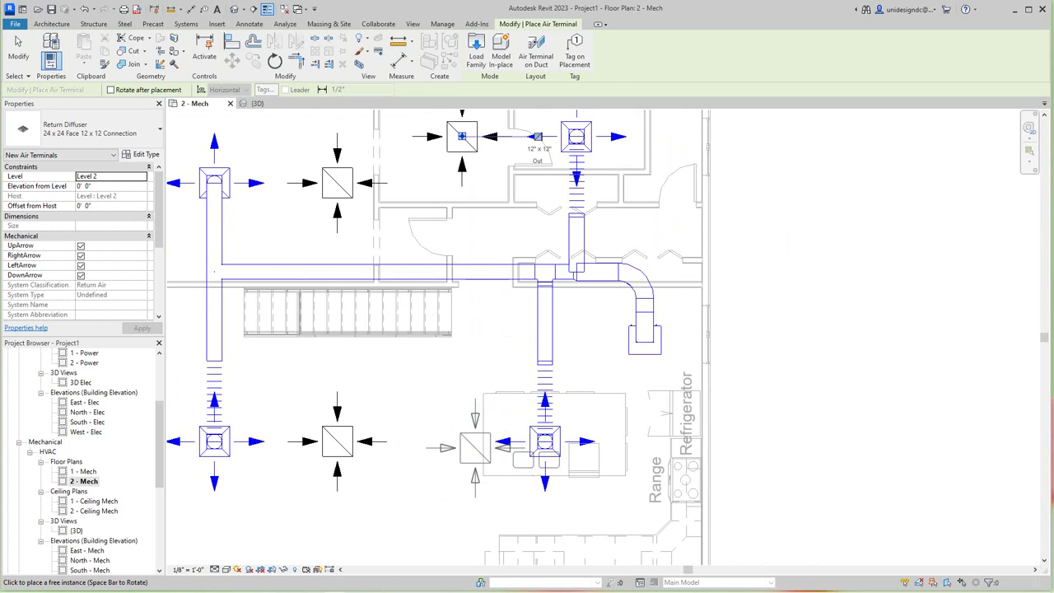
scroll(474, 449, "down", 1)
middle_click_drag(474, 449, 552, 393)
scroll(529, 432, "up", 1)
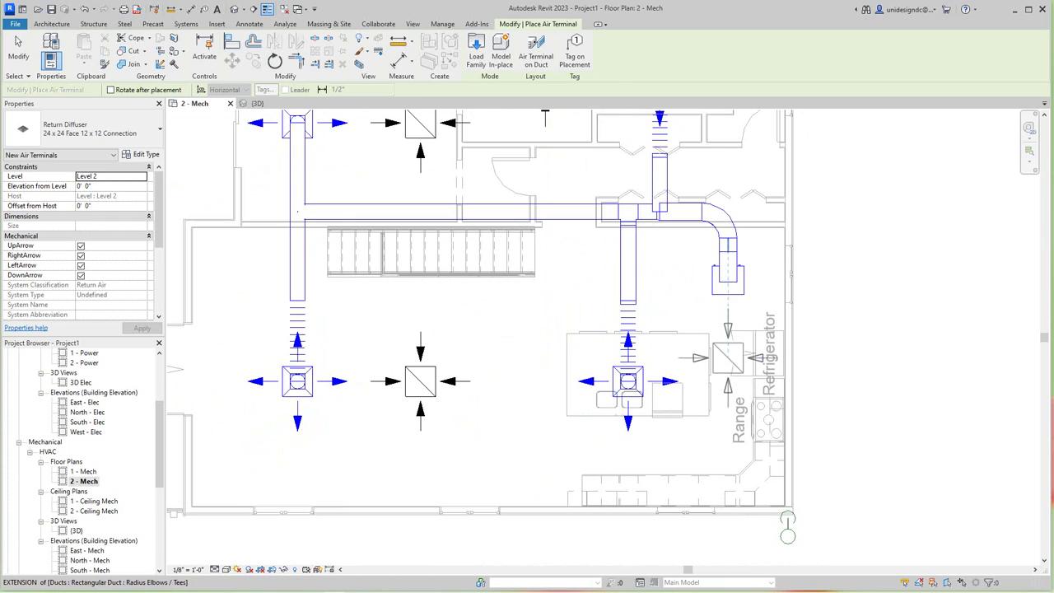
scroll(724, 356, "up", 1)
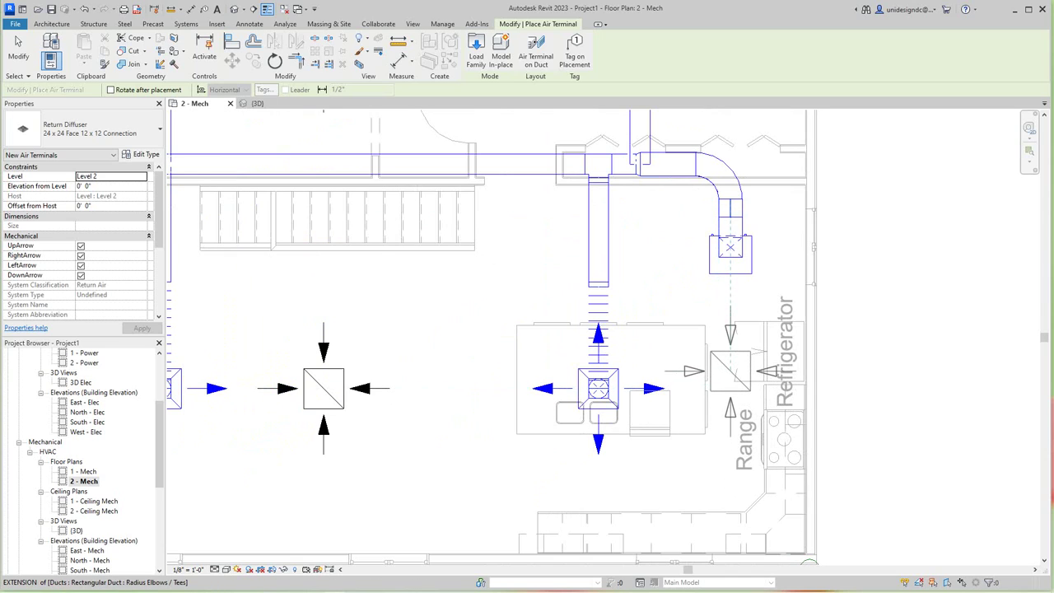
left_click(726, 362)
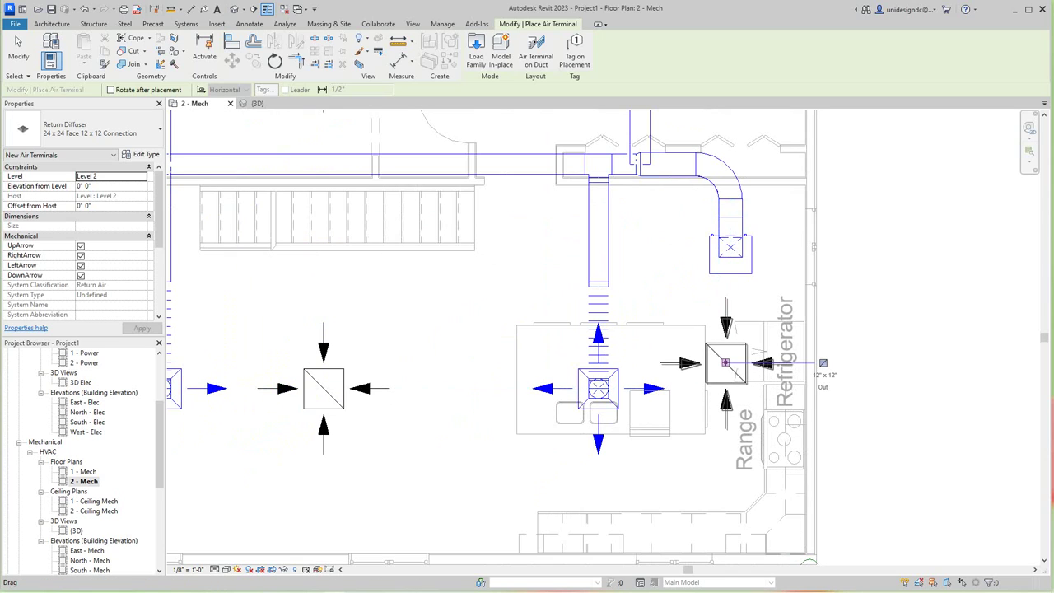
key("Escape")
key("Escape")
Step: Set the elevation from level of all four return diffusers to 9' 0"
left_click(725, 362)
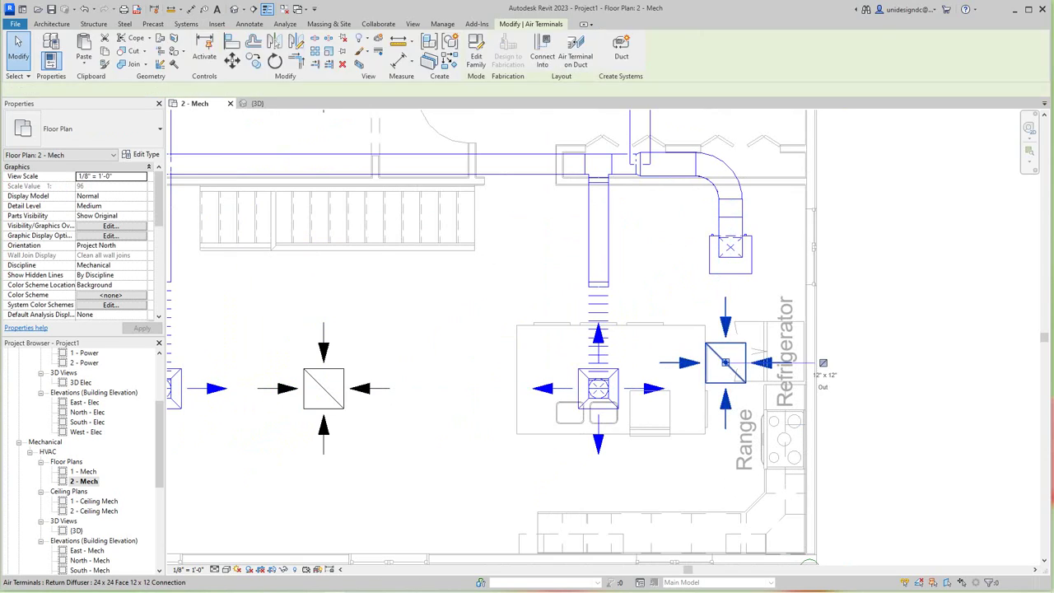
left_click(323, 388, "ctrl")
scroll(400, 365, "down", 6)
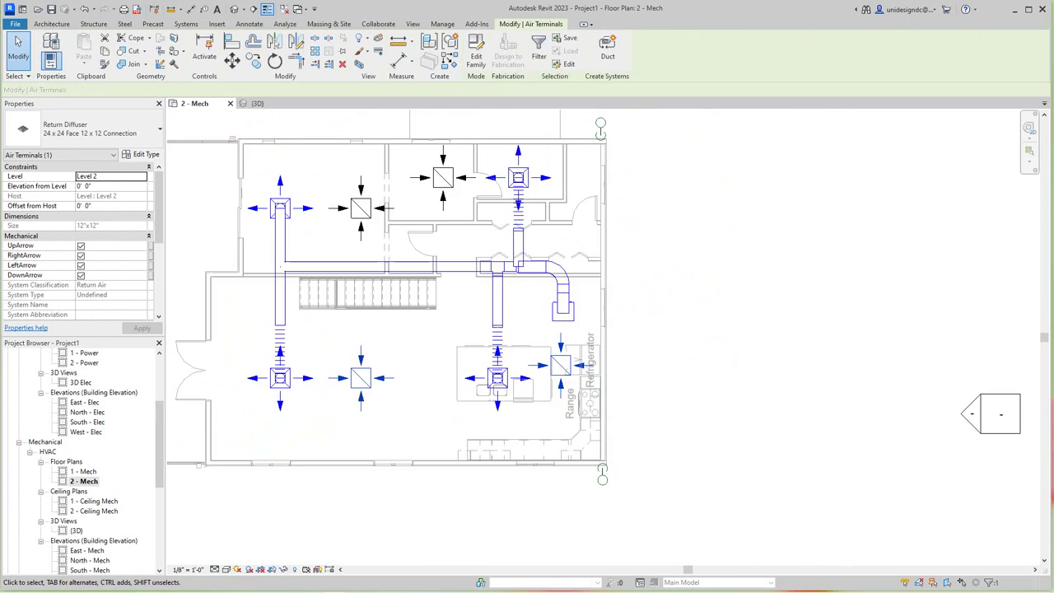
middle_click_drag(400, 364, 390, 485)
left_click(357, 347, "ctrl")
left_click(429, 321, "ctrl")
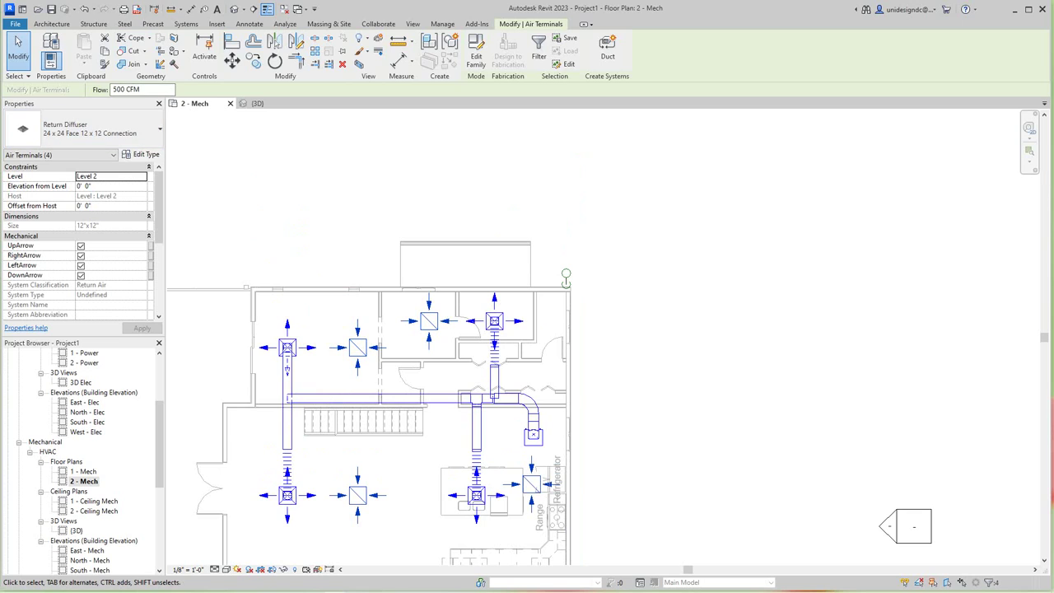
key("Tab")
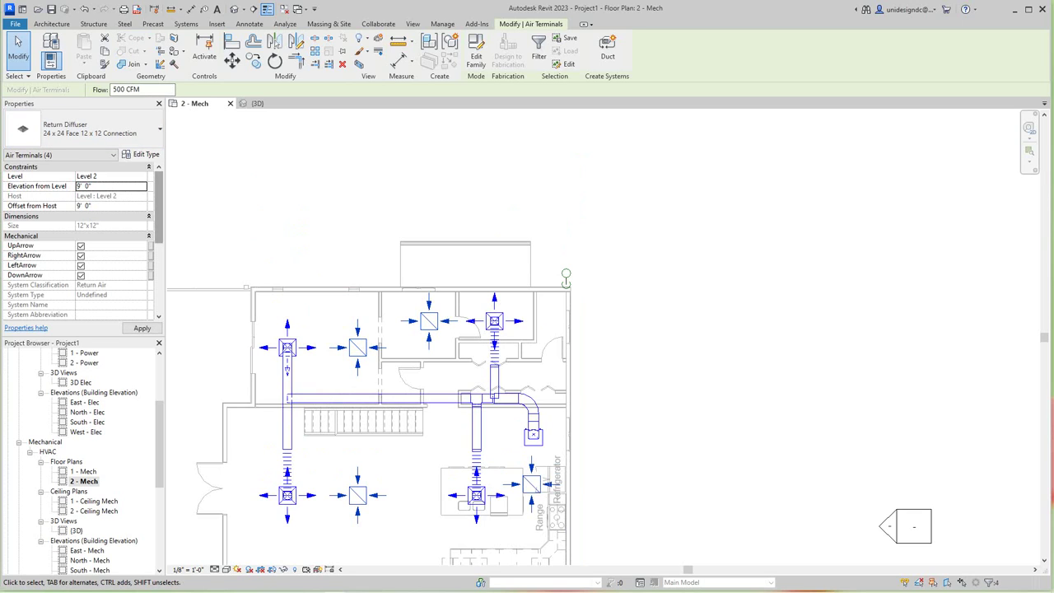
key("Escape")
Step: Create a Return Air duct system named Mechanical Return Air 1 from the air handling unit and the four return diffusers
scroll(464, 356, "up", 2)
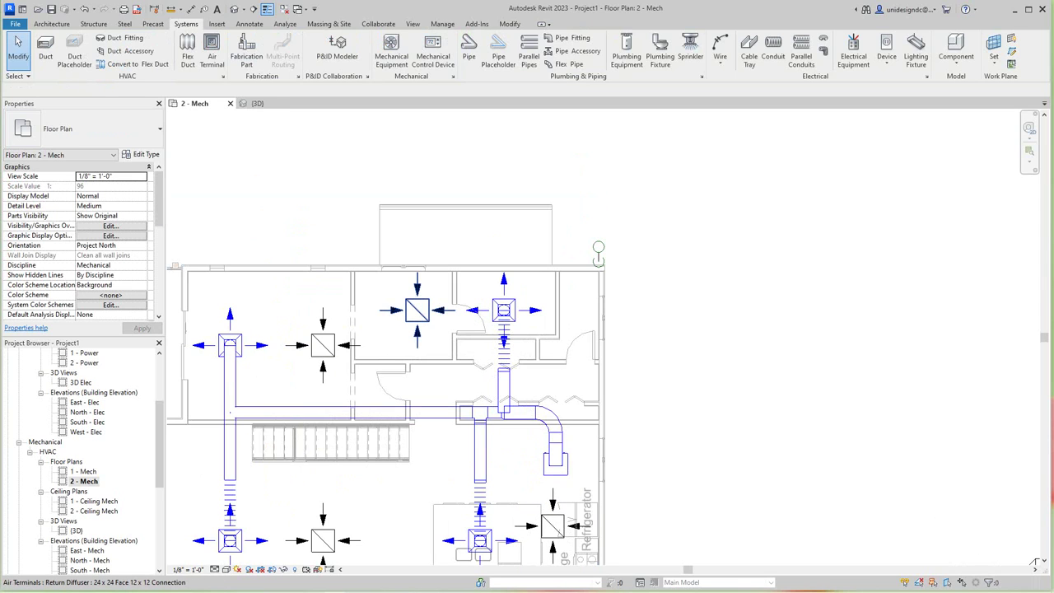
left_click(418, 310)
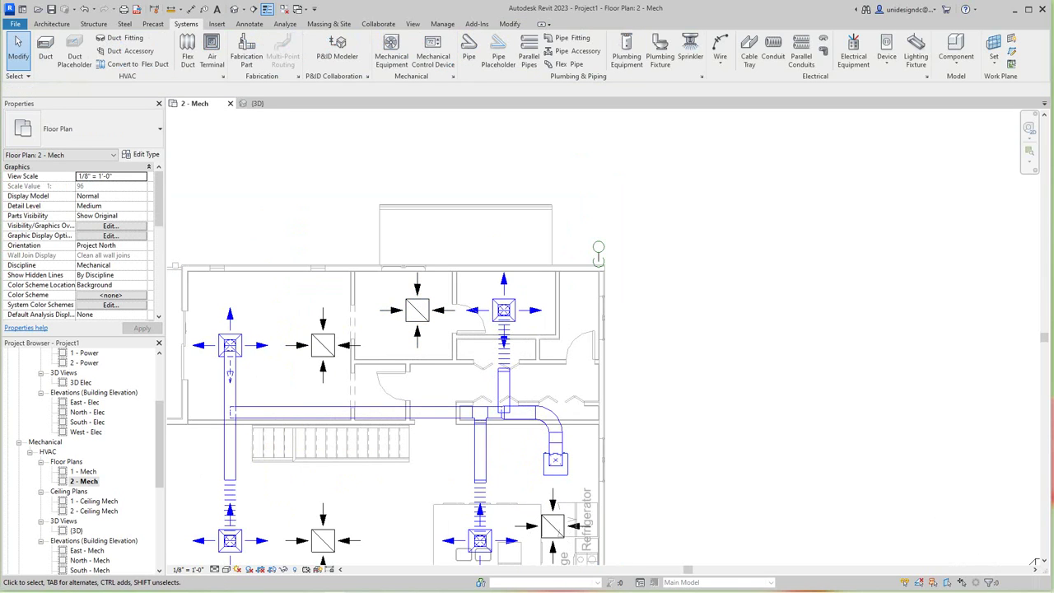
key("Escape")
left_click(555, 462)
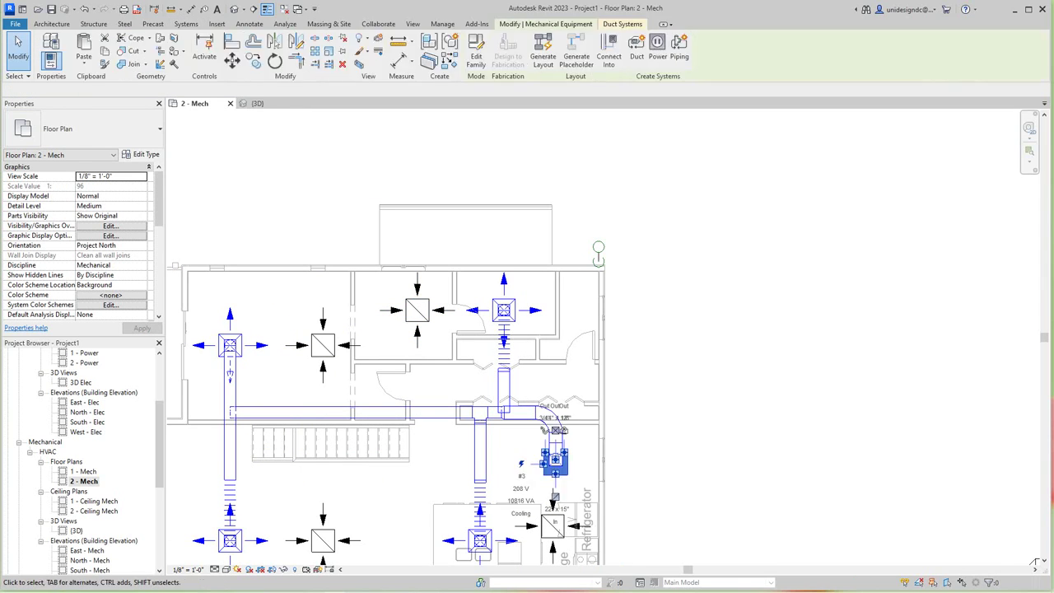
left_click(418, 311, "ctrl")
left_click(323, 345, "ctrl")
left_click(322, 540, "ctrl")
scroll(326, 538, "down", 1)
middle_click_drag(326, 538, 327, 454)
scroll(354, 416, "up", 1)
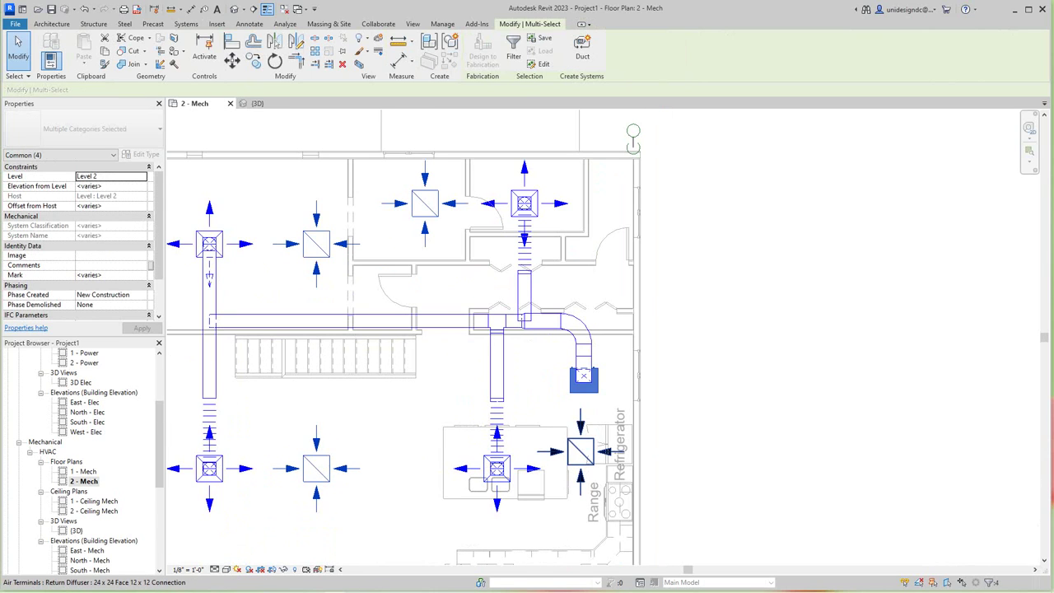
left_click(583, 375, "ctrl")
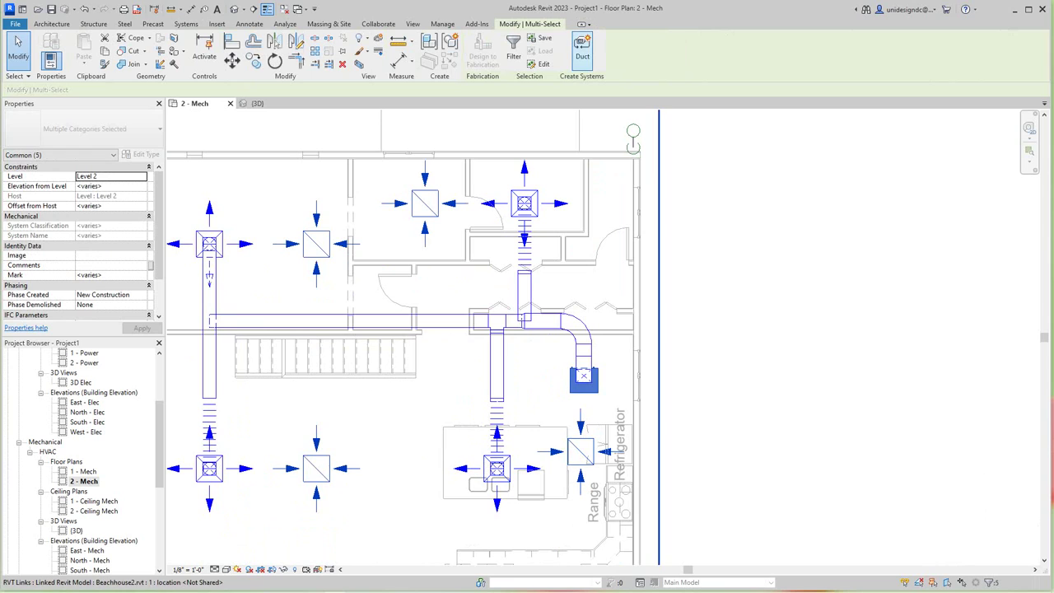
left_click(582, 49)
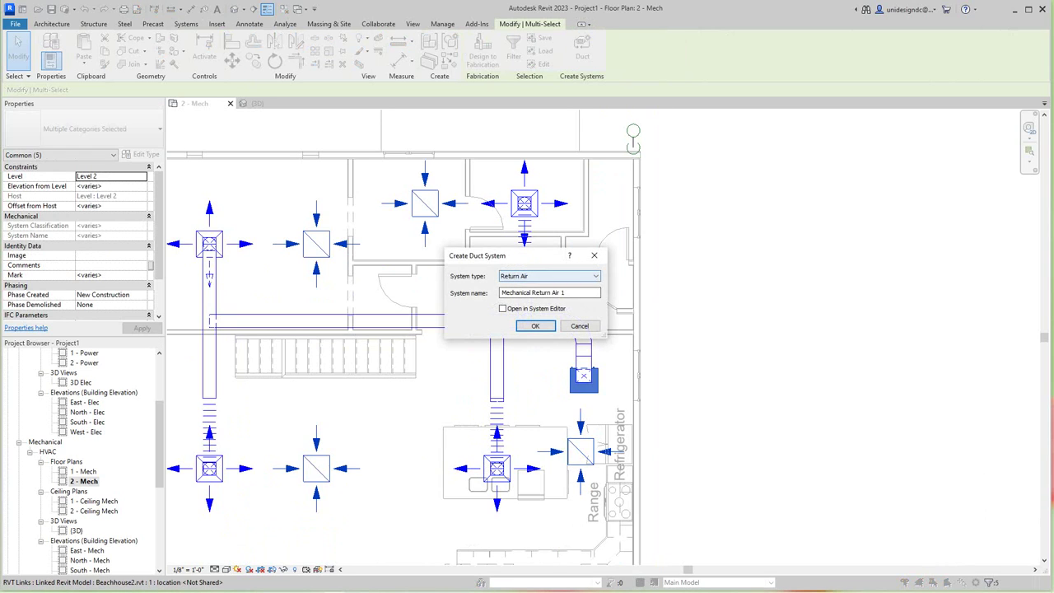
left_click(535, 325)
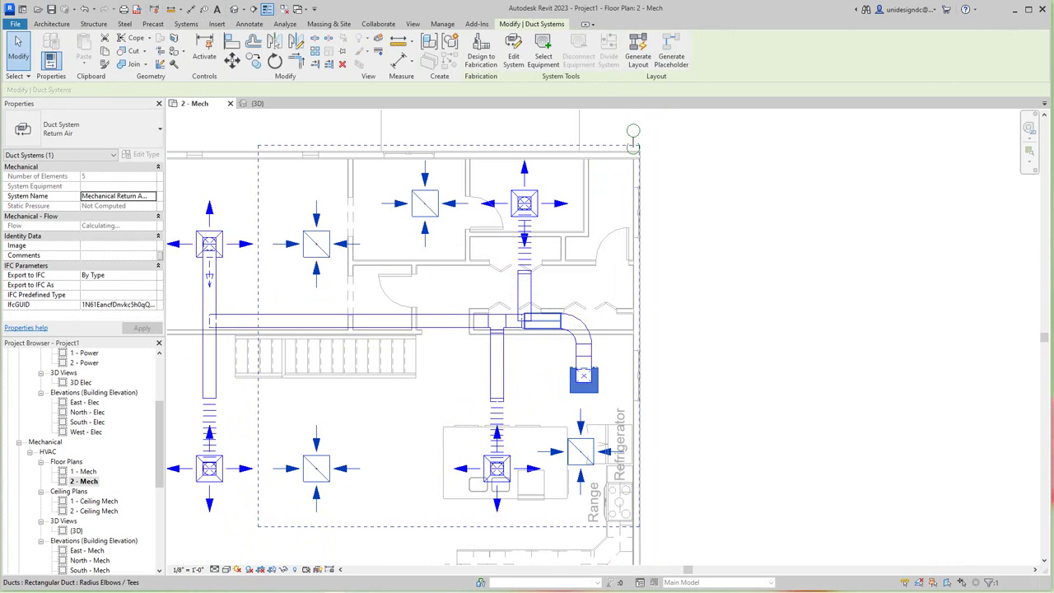
Step: Generate a layout for the return duct system, compare the Network routing solutions and choose solution 2 of 5
scroll(667, 354, "down", 2)
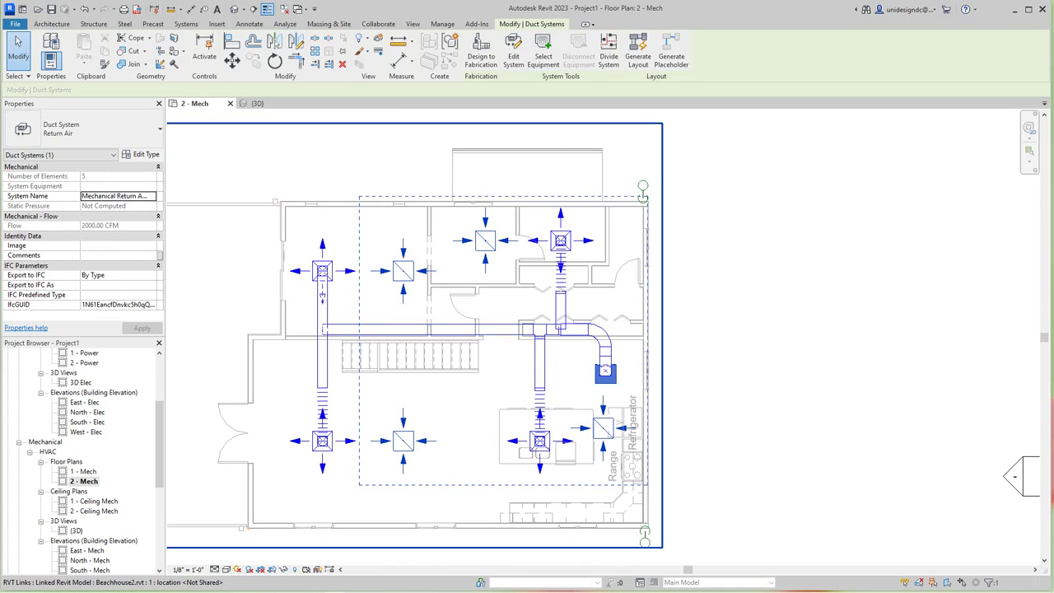
left_click(637, 54)
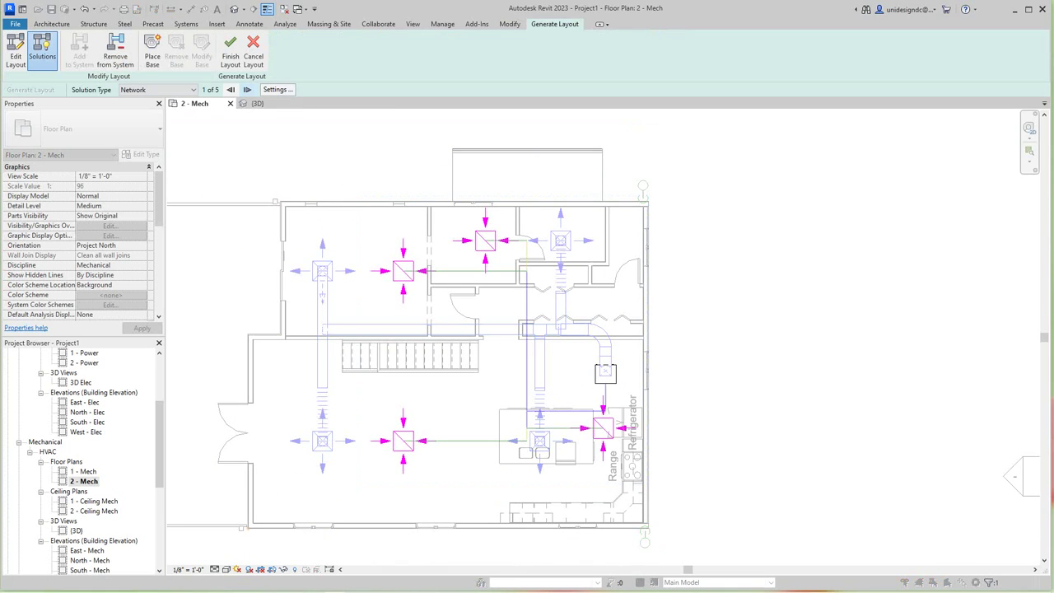
left_click(247, 89)
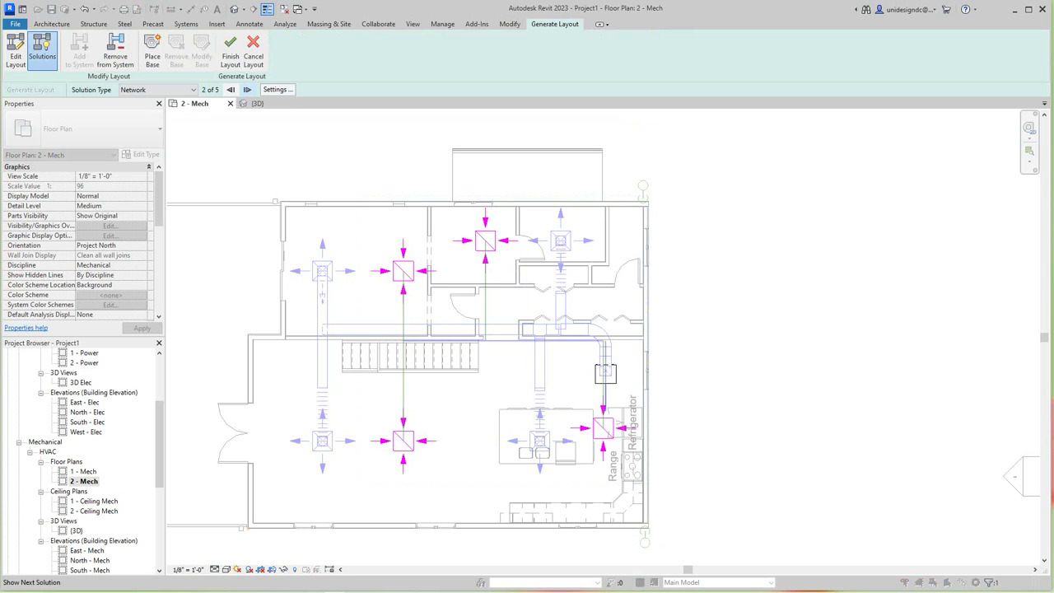
left_click(247, 89)
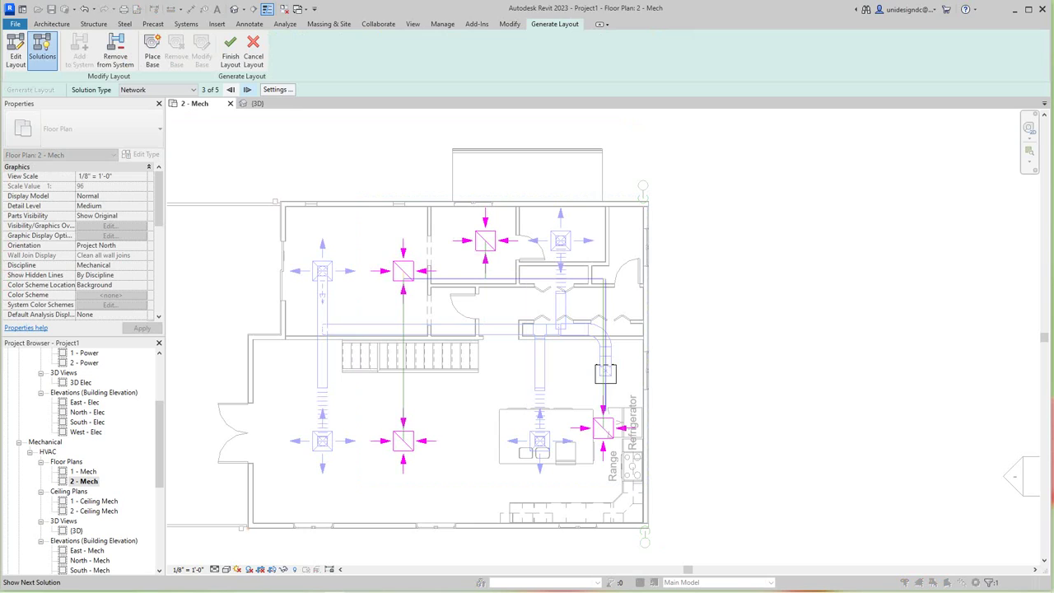
left_click(247, 89)
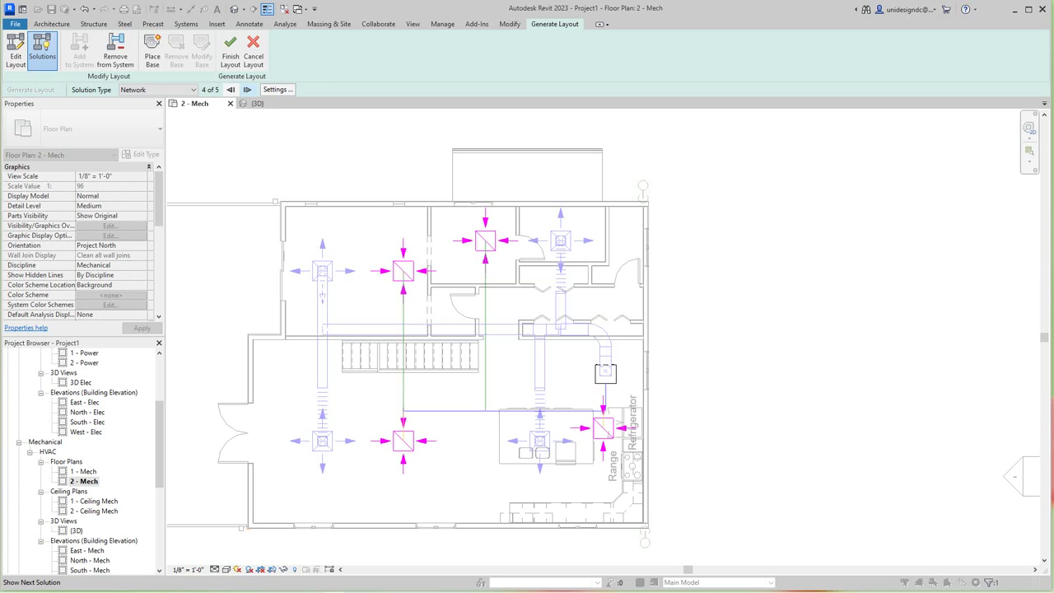
left_click(247, 89)
left_click(247, 89)
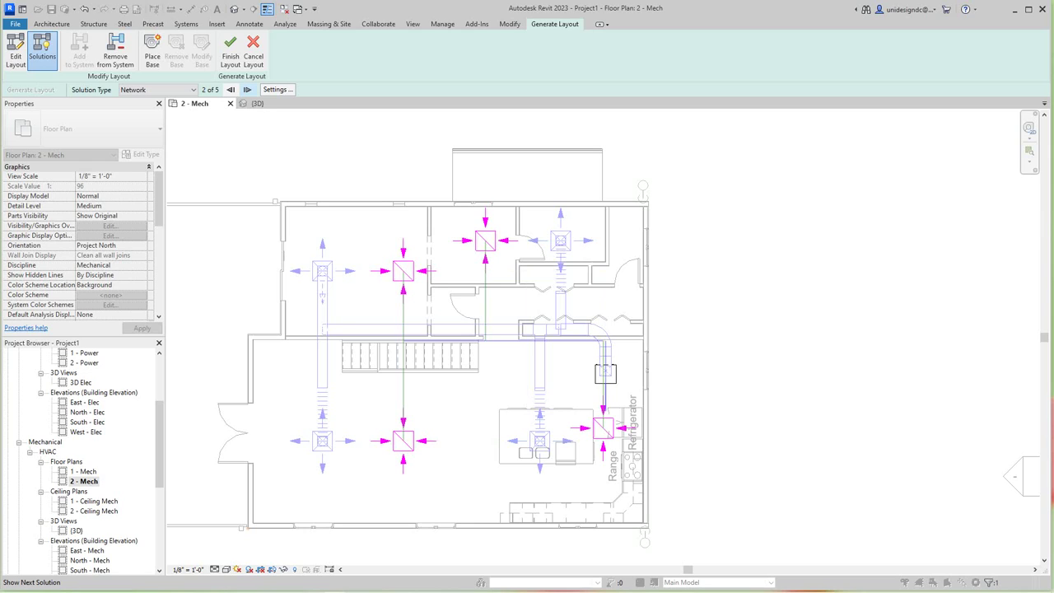
left_click(231, 88)
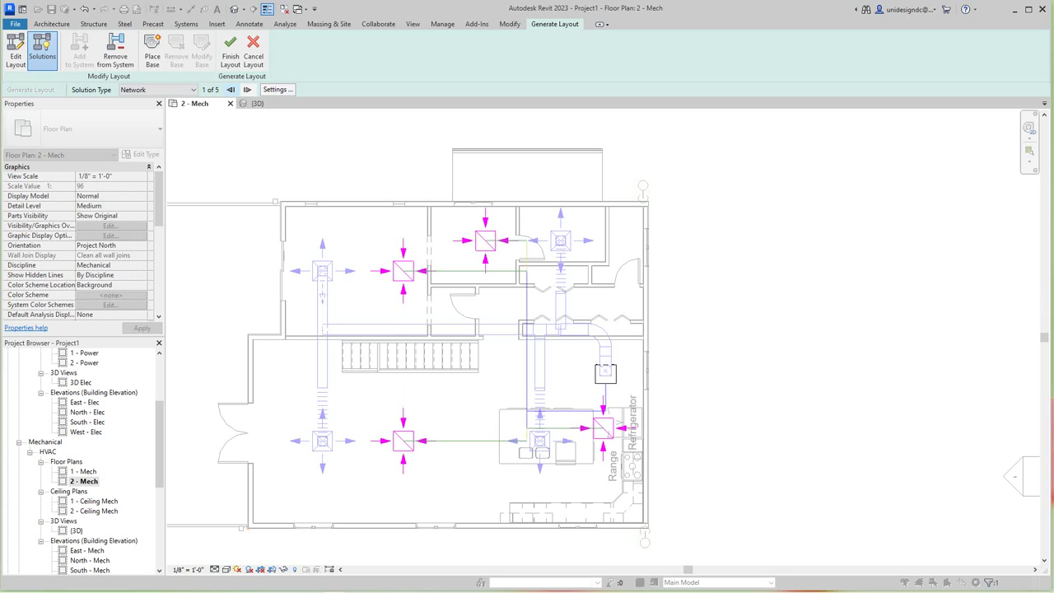
left_click(247, 88)
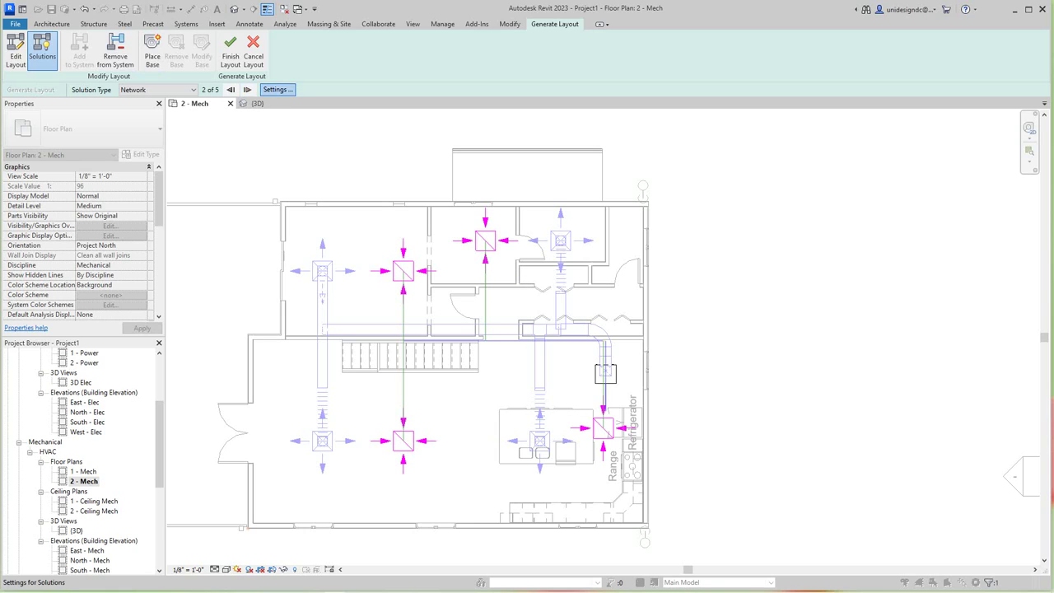
Step: In the return layout's conversion settings, set the main duct type to Round Duct: Taps / Short Radius and its offset to 11' 0"
left_click(277, 88)
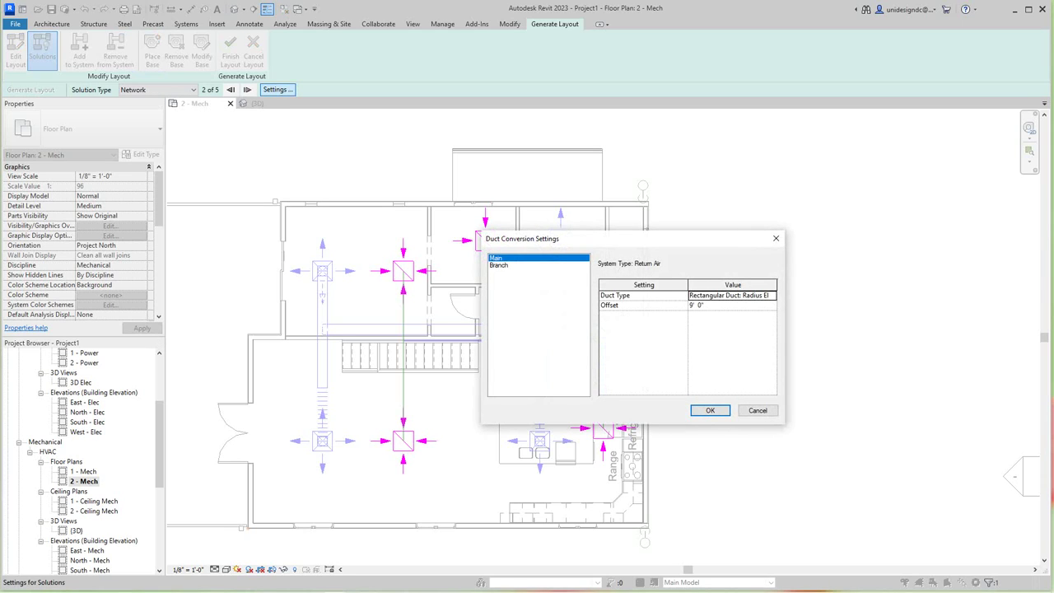
left_click(771, 295)
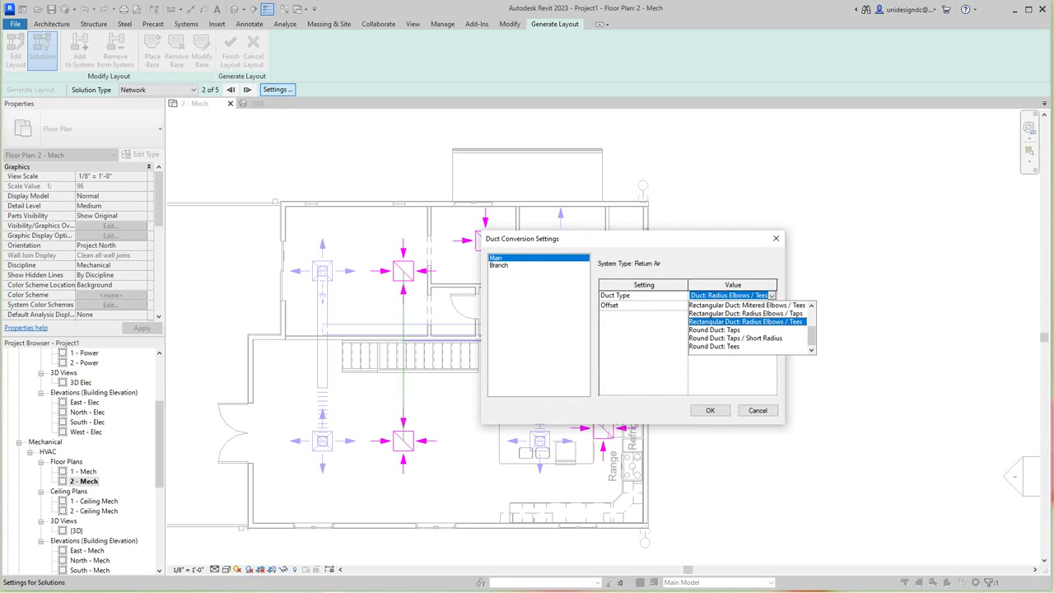
key("Down")
key("Down")
key("Return")
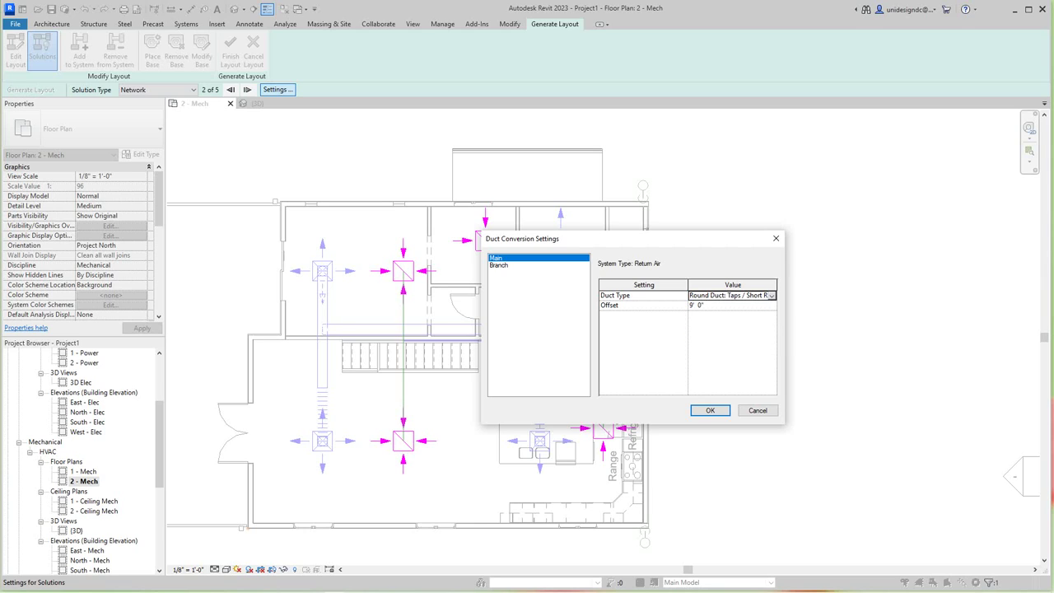
left_click(713, 305)
type("11")
Step: Set the branch duct offset to 11' 0" and its flex duct type to Flex Duct Round : Flex - Round, and accept the conversion settings
left_click(499, 264)
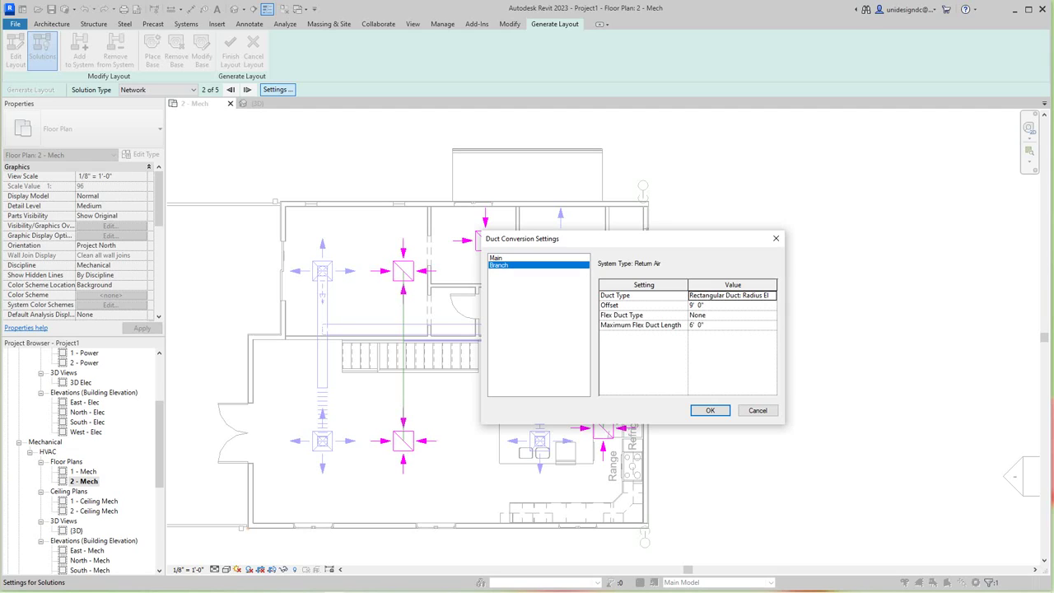
left_click(713, 306)
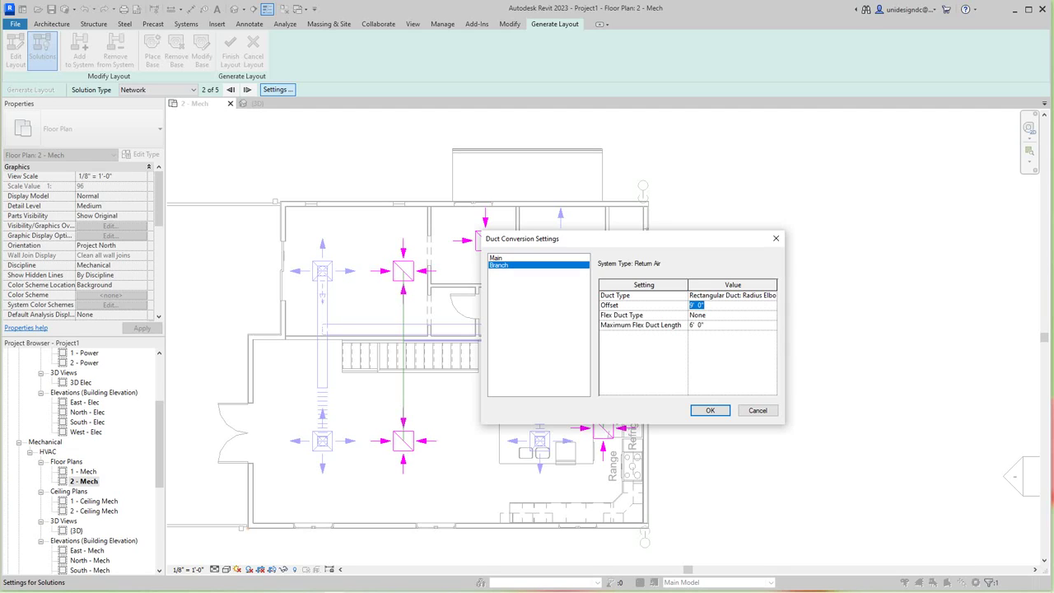
type("11")
left_click(772, 315)
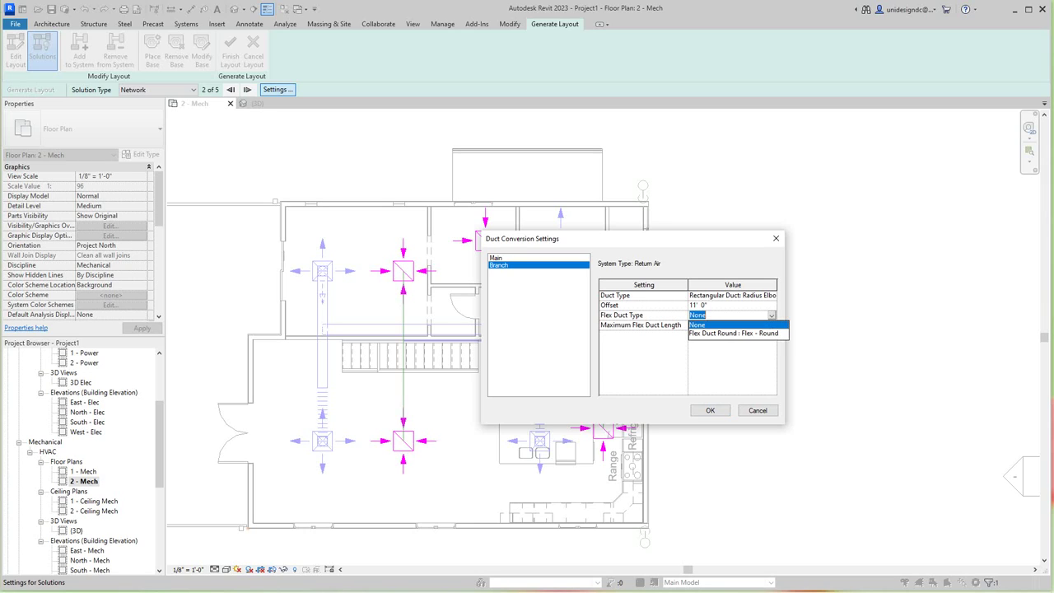
left_click(733, 334)
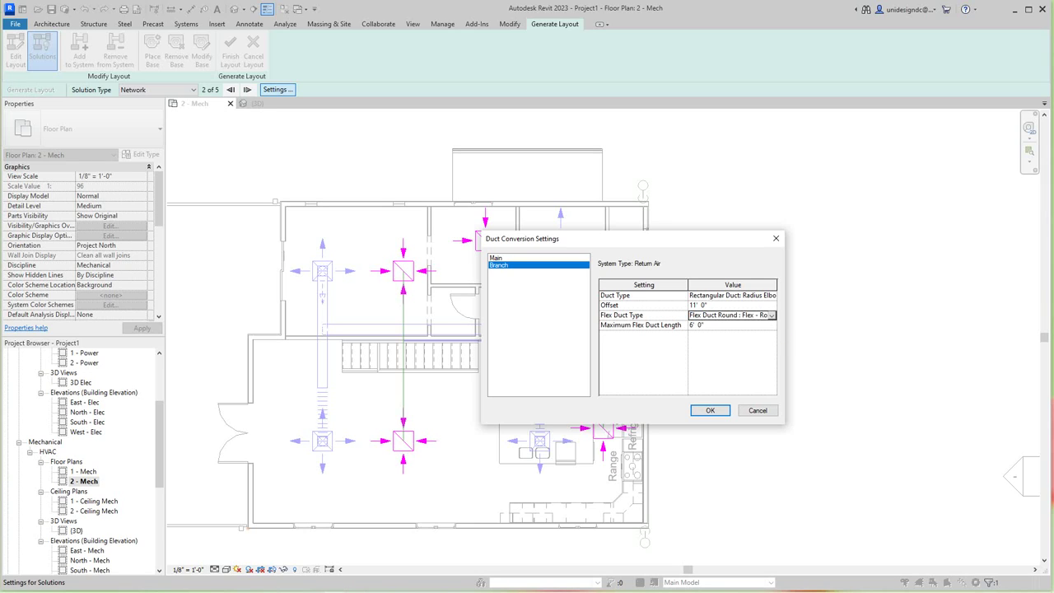
key("Return")
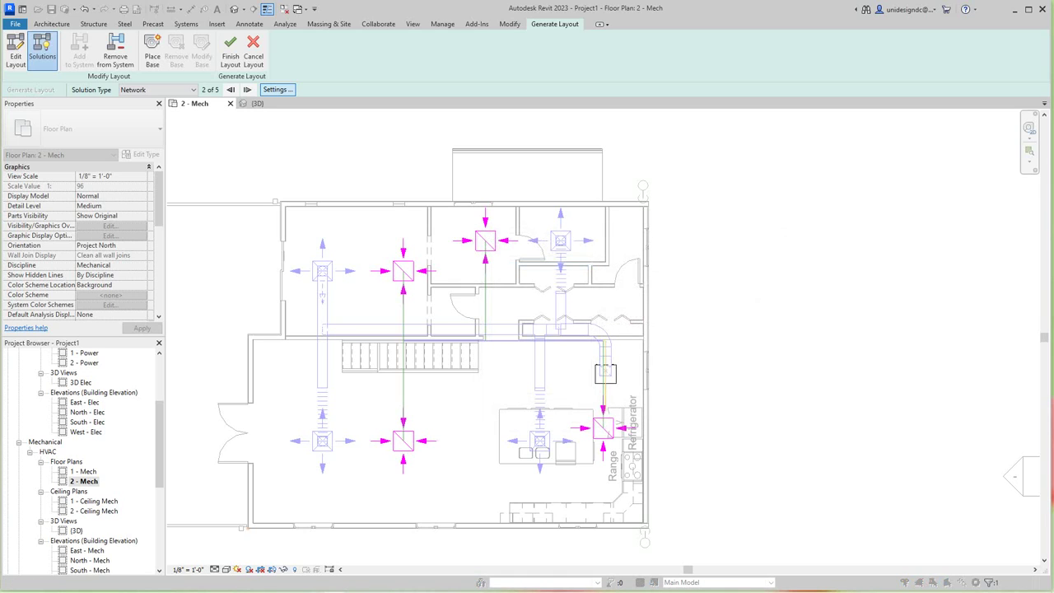
Step: Finish the return duct layout and show the model in the default 3D view
left_click(231, 53)
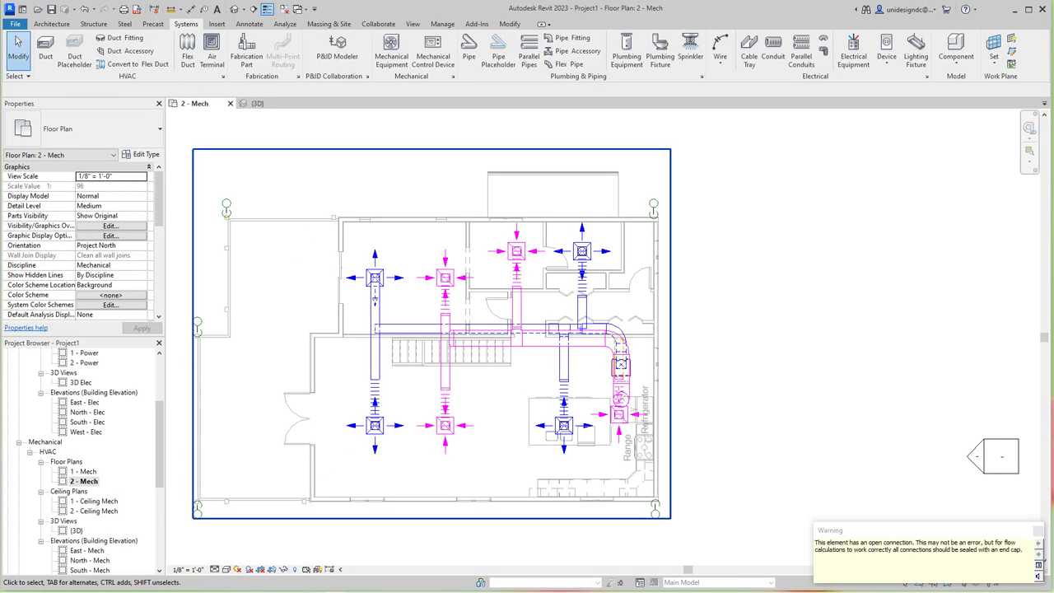
scroll(632, 400, "down", 1)
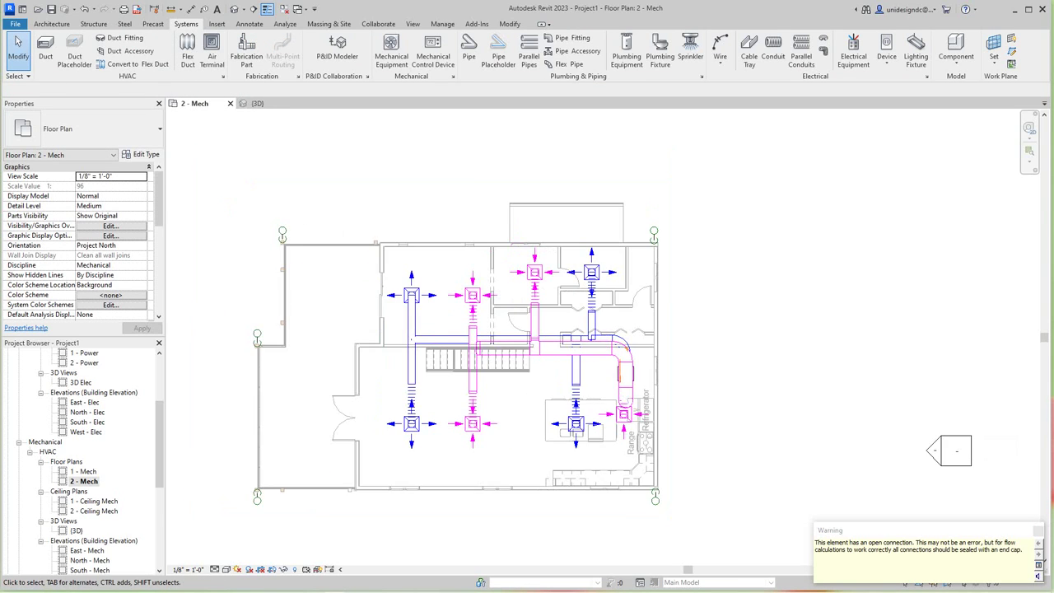
scroll(718, 403, "up", 1)
left_click(237, 9)
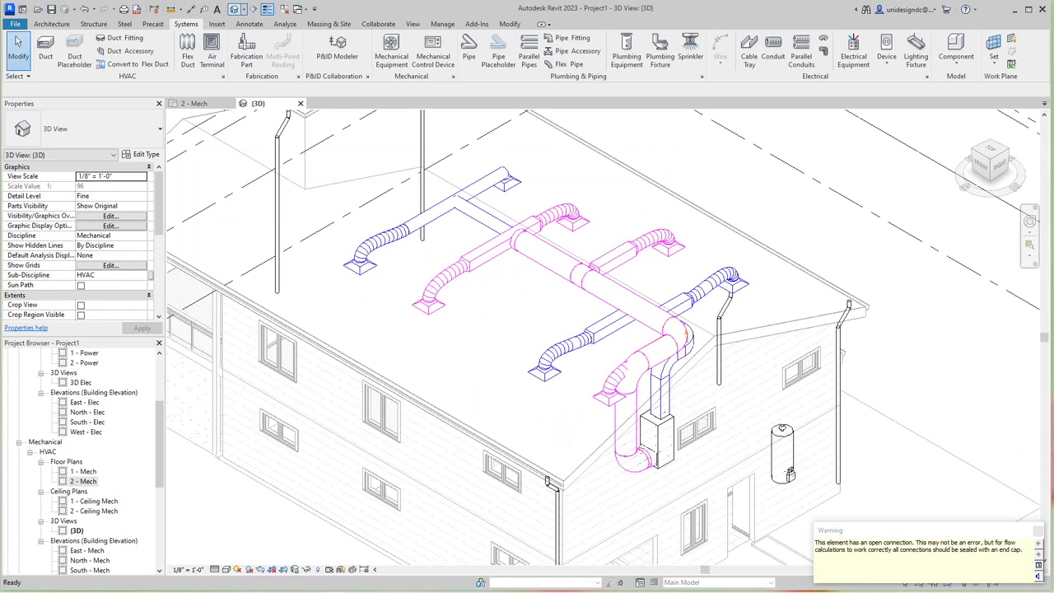
Step: Set the diameter of the vertical return duct, its upper elbow and the adjoining horizontal duct near the air handling unit to 12"
scroll(633, 547, "up", 1)
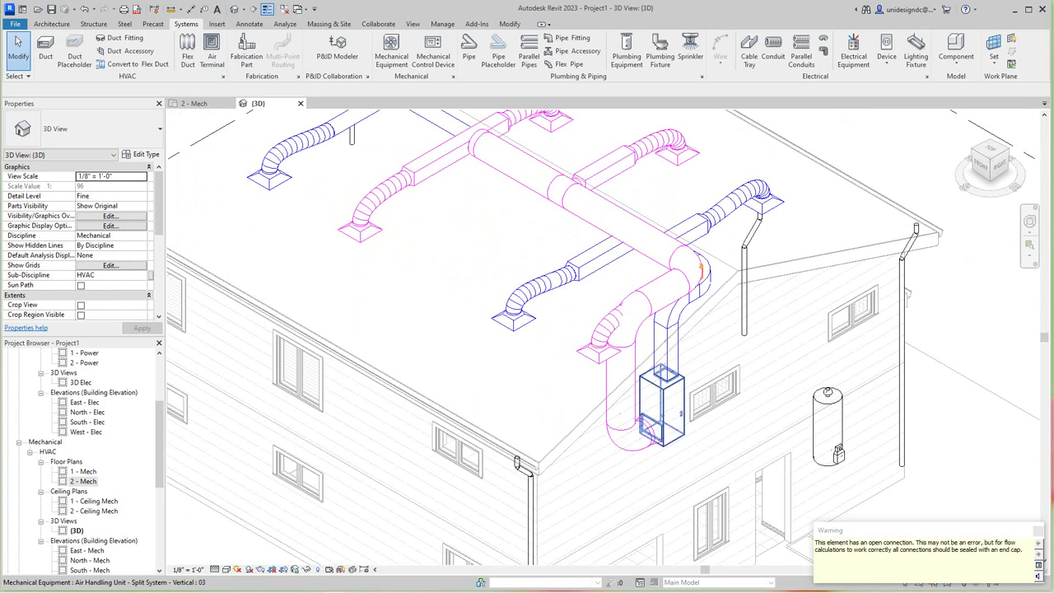
left_click(659, 298)
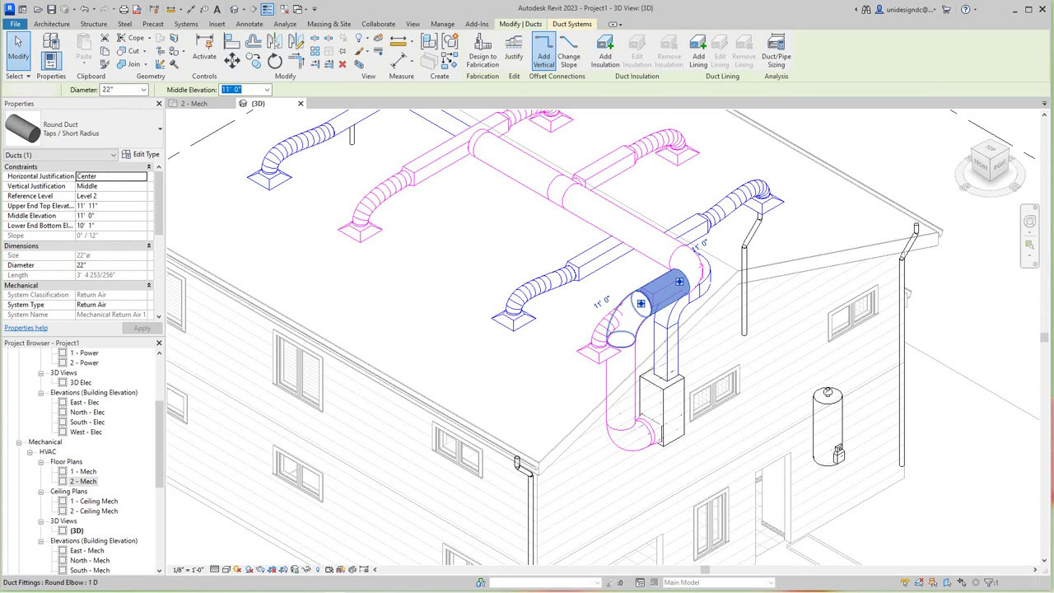
left_click(621, 333)
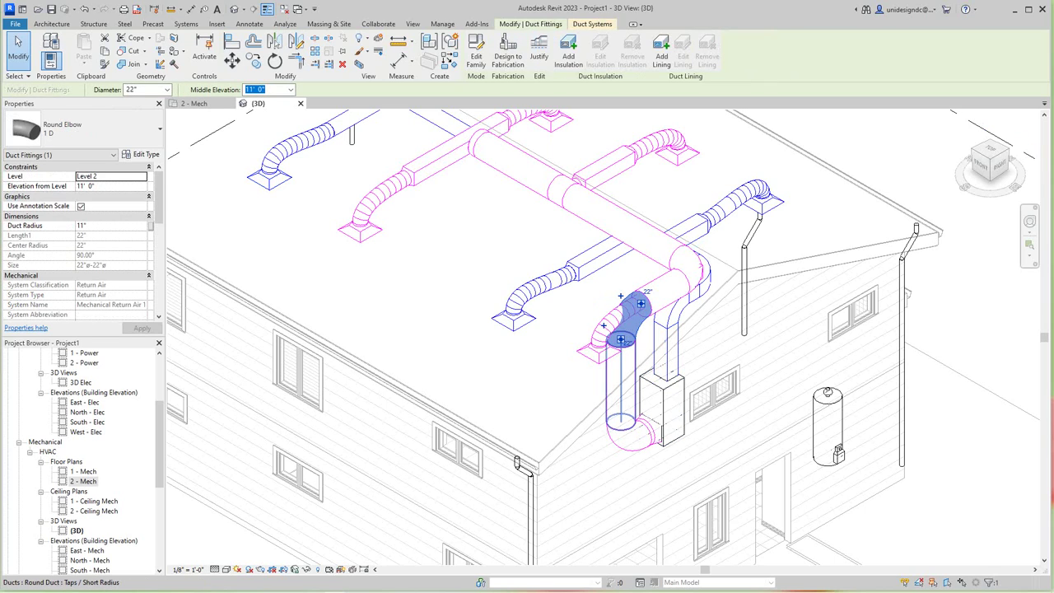
left_click(622, 383, "ctrl")
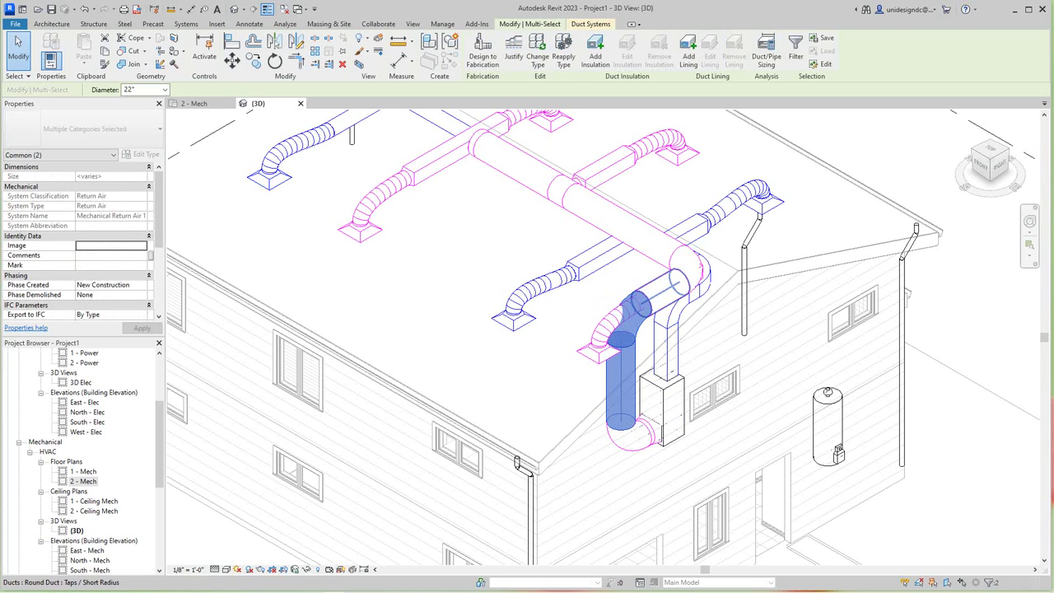
left_click(667, 284, "ctrl")
left_click(164, 89)
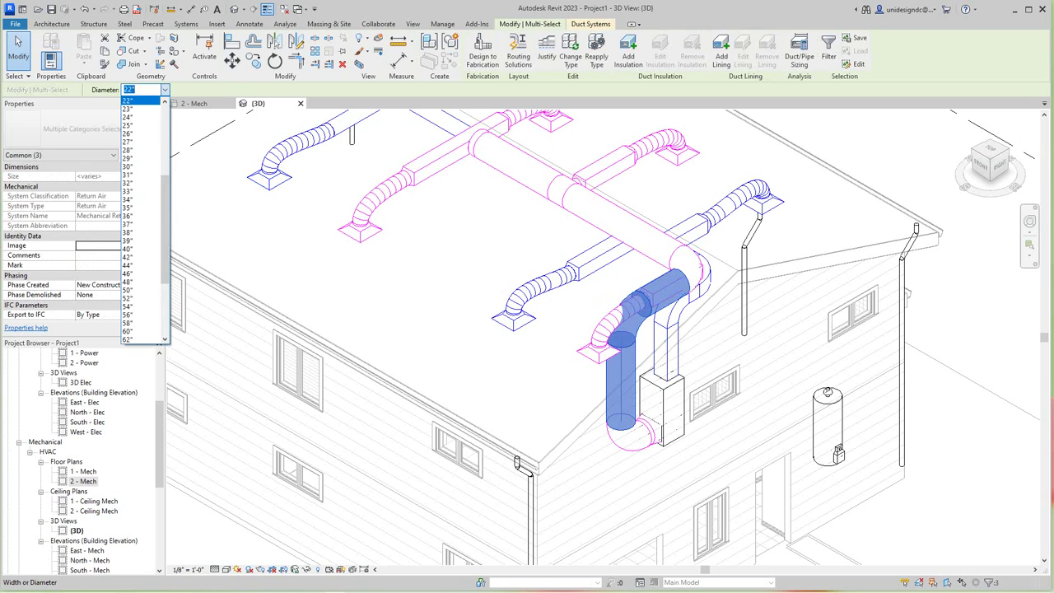
left_click_drag(165, 229, 165, 158)
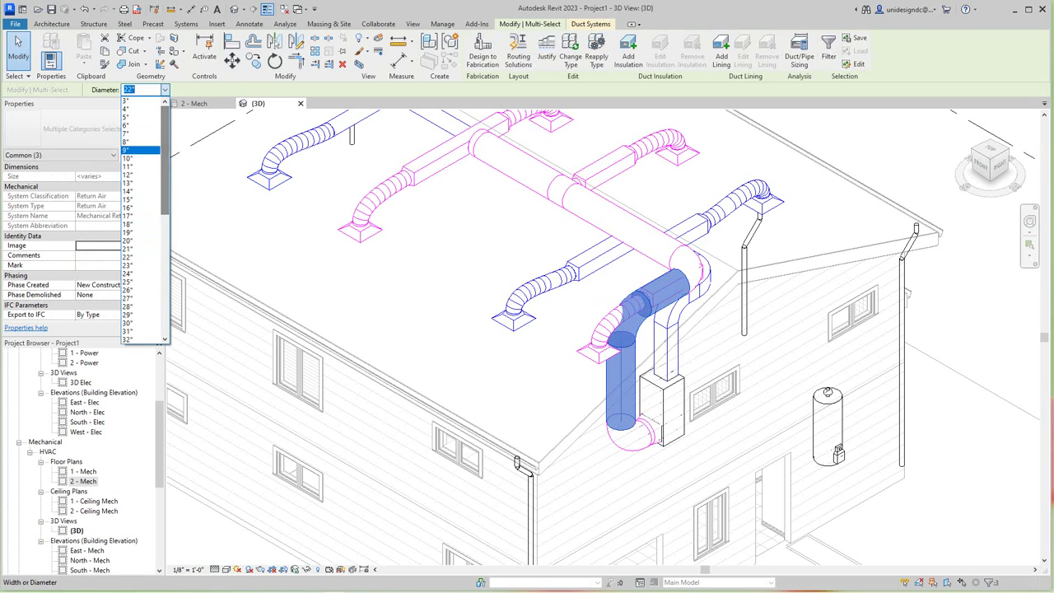
left_click(140, 175)
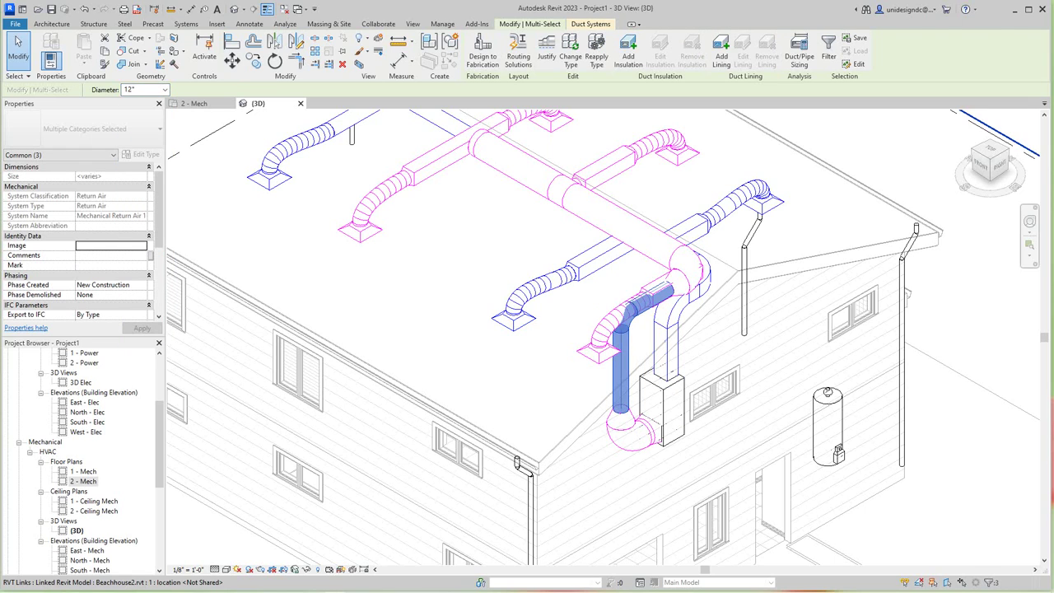
key("Escape")
Step: Give the 3D view a visual style with solid surfaces and orbit from the right side to an angled view of the duct systems
scroll(633, 324, "down", 2)
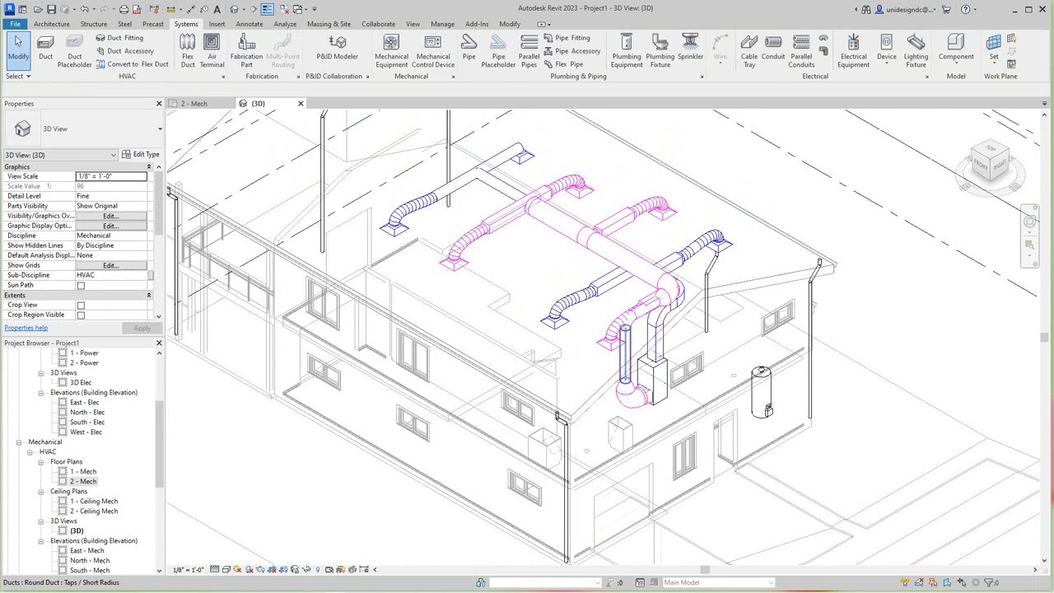
scroll(650, 387, "up", 3)
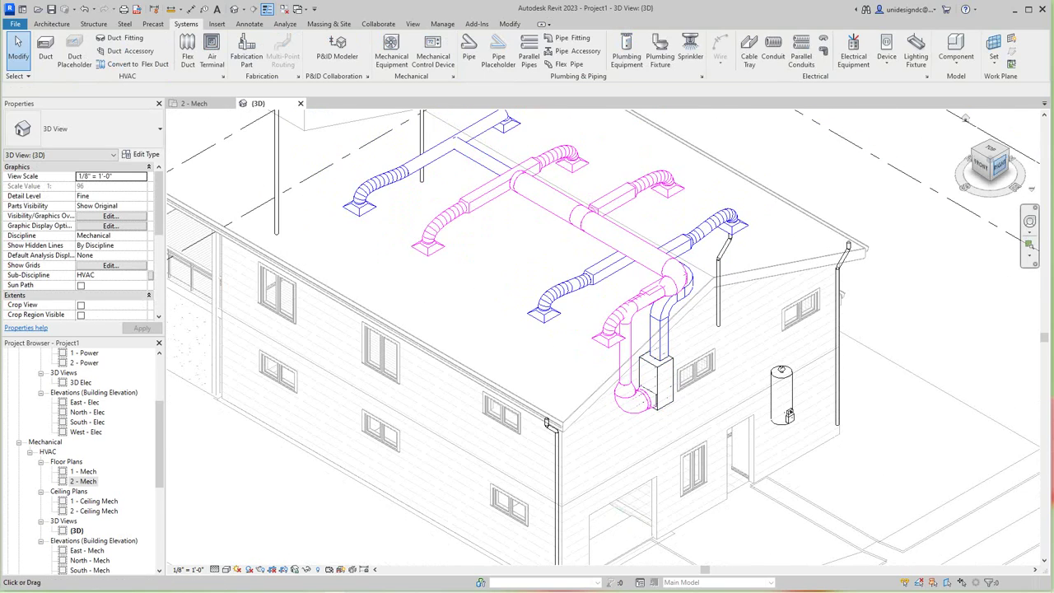
left_click(999, 164)
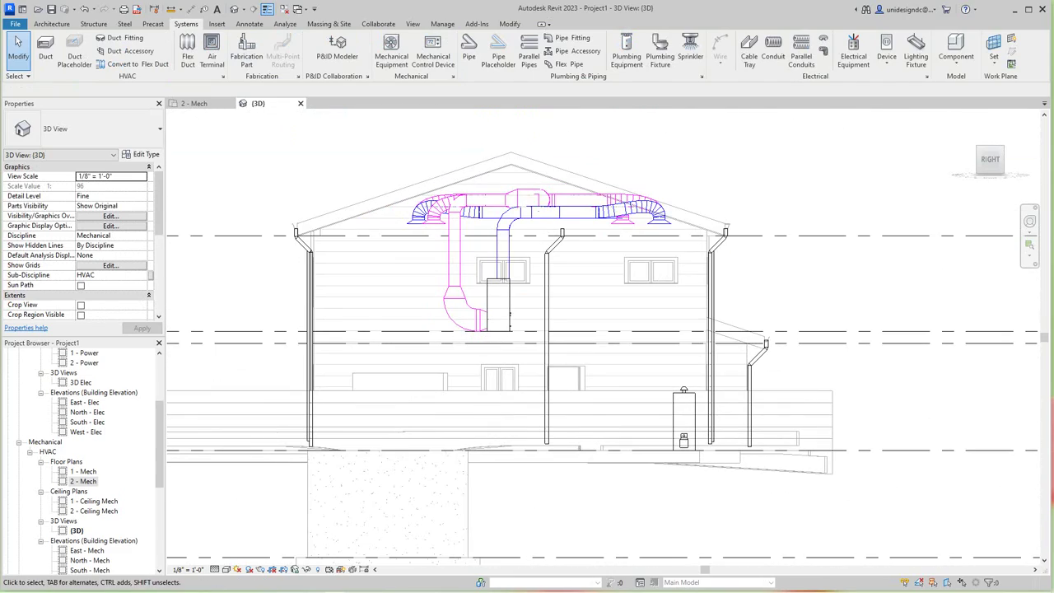
left_click(226, 568)
left_click(247, 558)
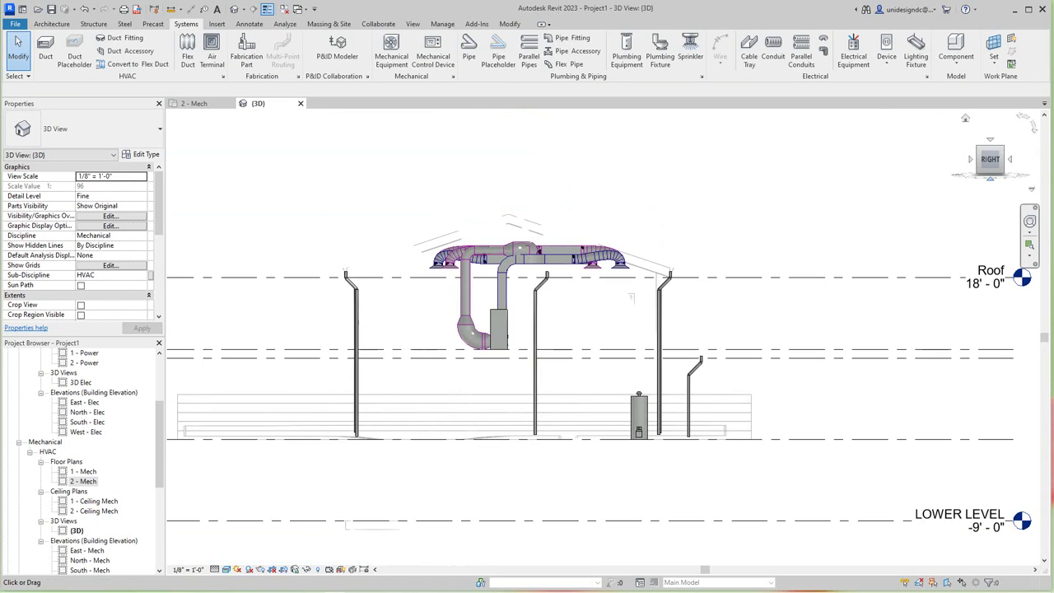
left_click_drag(990, 159, 978, 198)
scroll(428, 426, "up", 3)
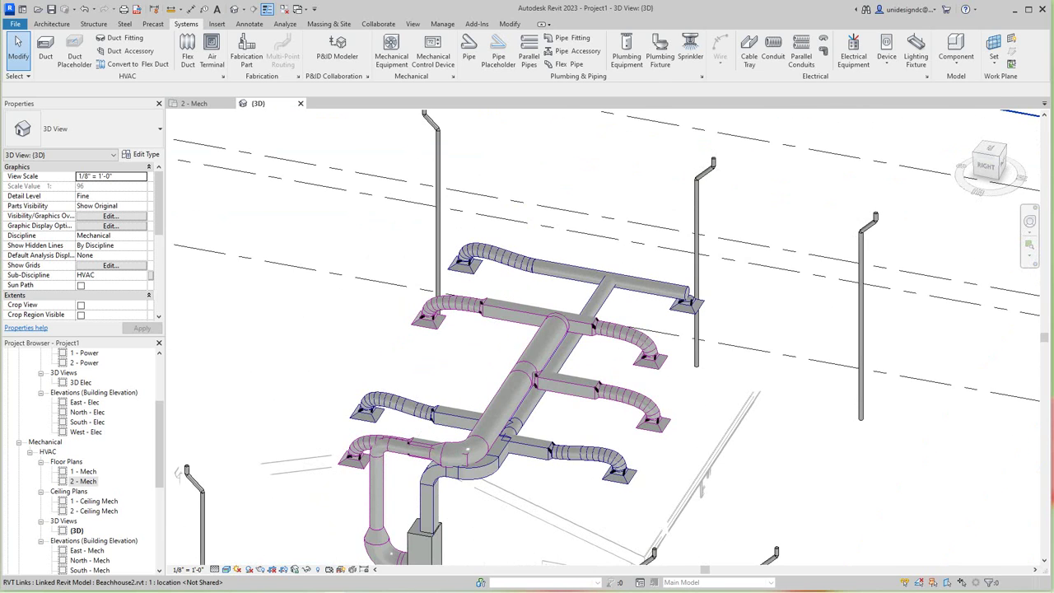
scroll(474, 329, "down", 1)
middle_click_drag(474, 329, 496, 309)
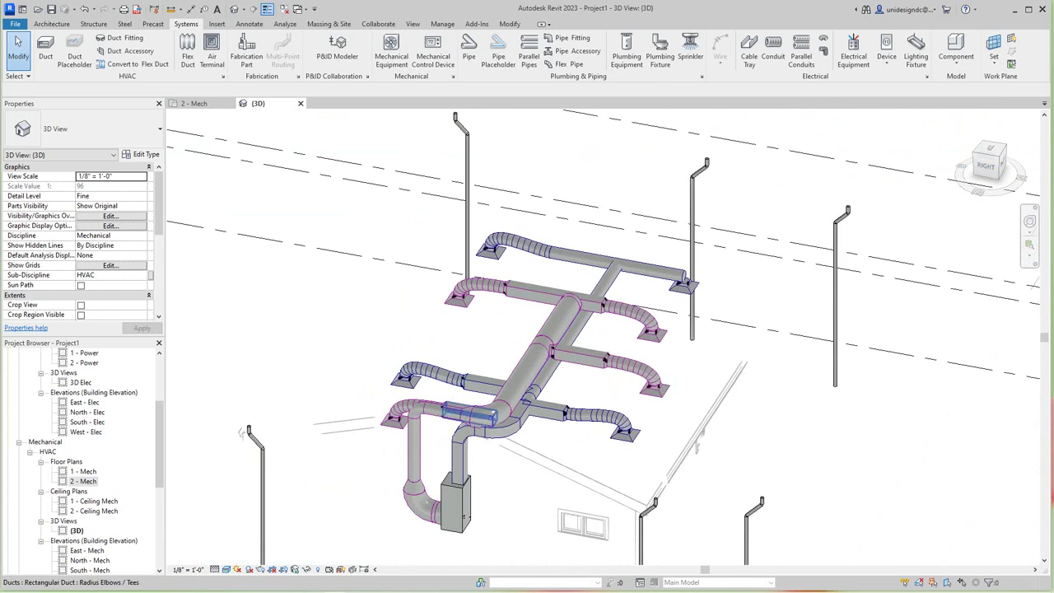
left_click(244, 431)
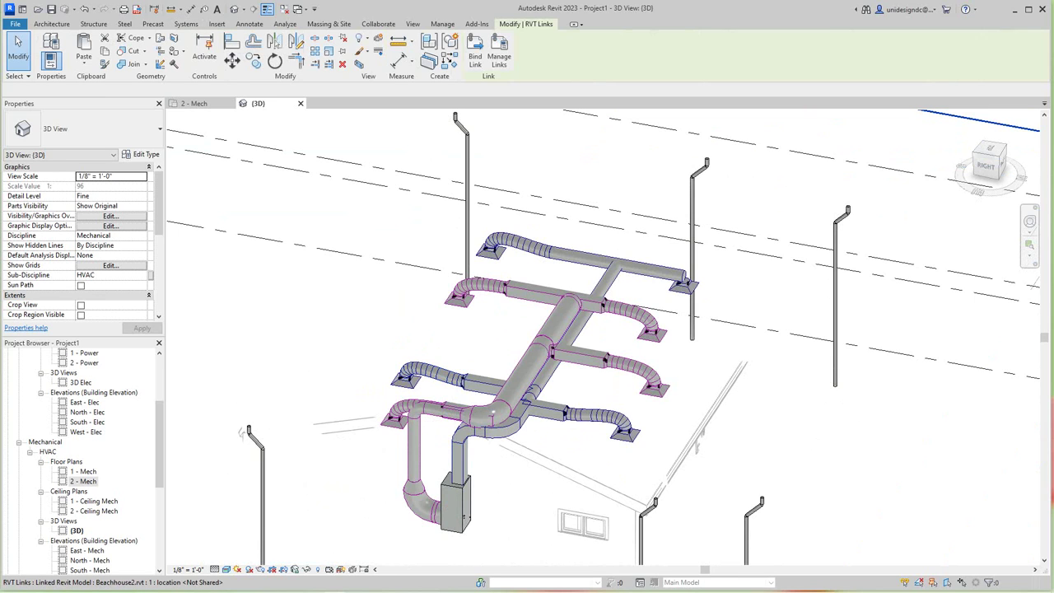
key("Escape")
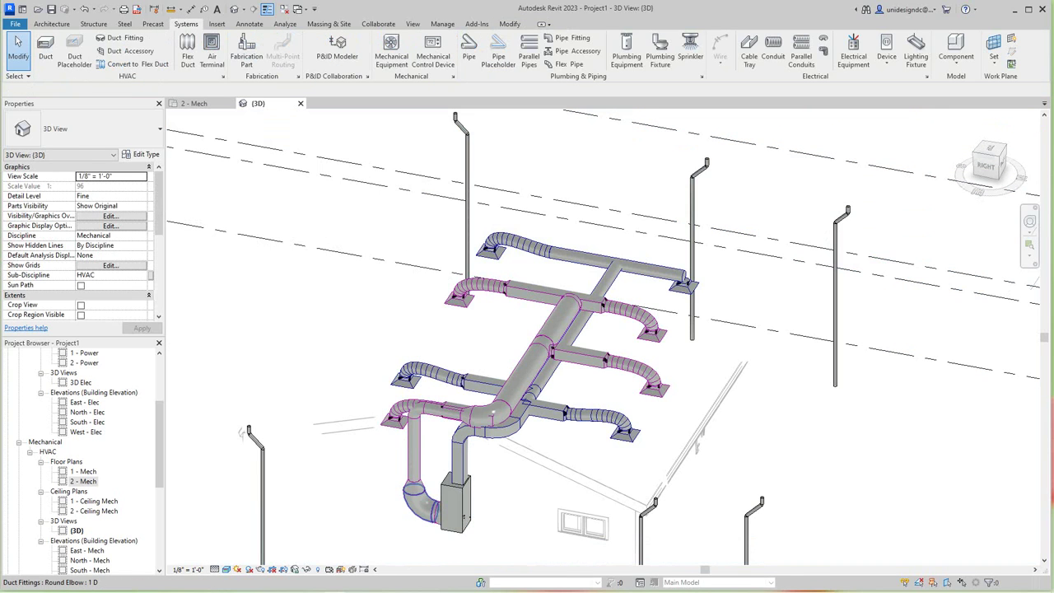
Step: Set the diameter of the lower return elbow beside the air handling unit to 12"
left_click(421, 500)
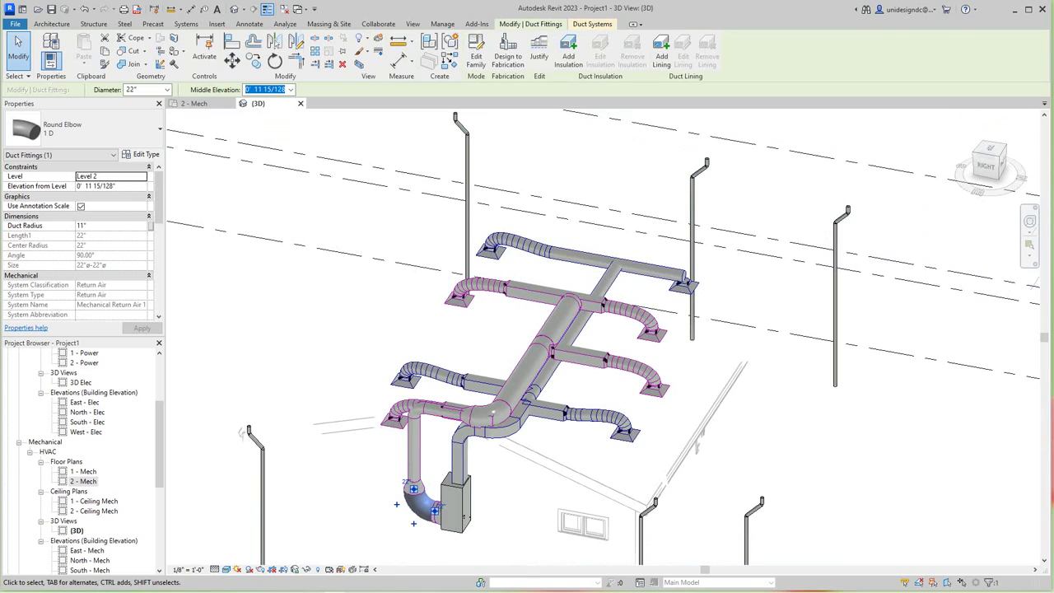
left_click(167, 89)
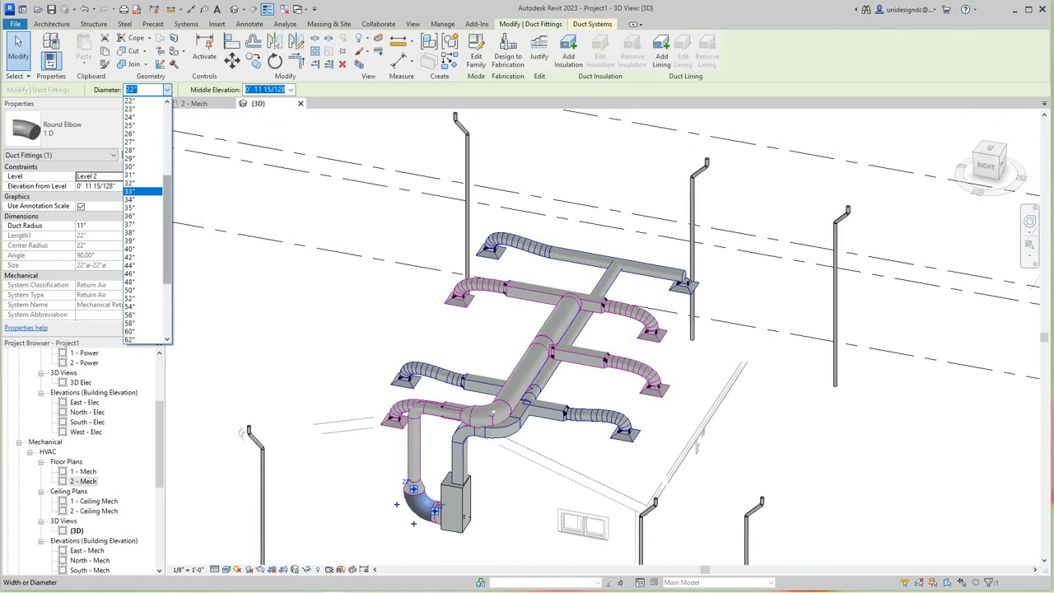
scroll(144, 191, "up", 7)
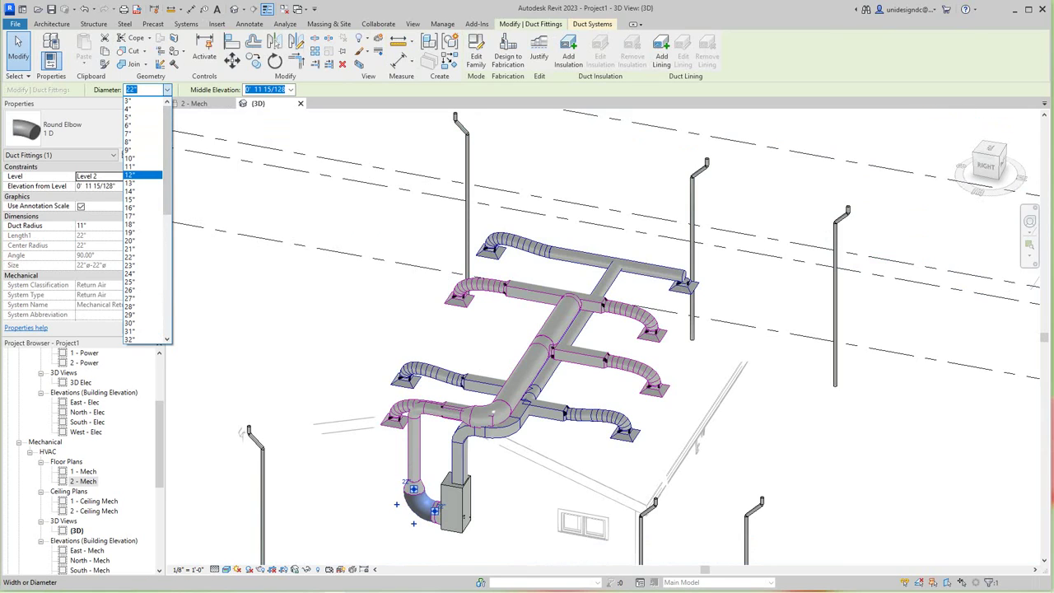
left_click(167, 90)
left_click(275, 269)
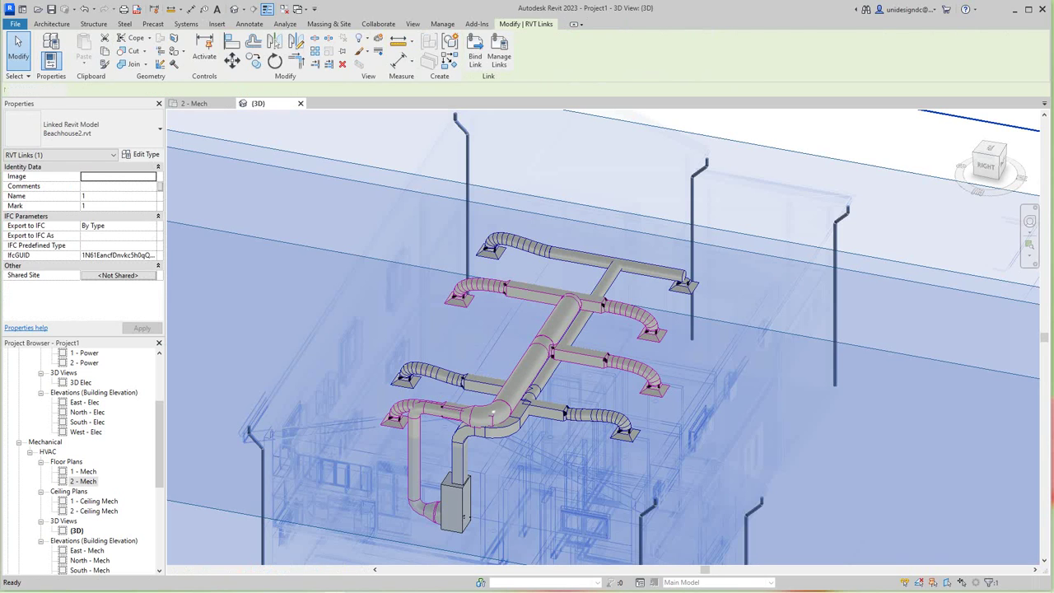
key("Escape")
middle_click_drag(494, 413, 471, 380)
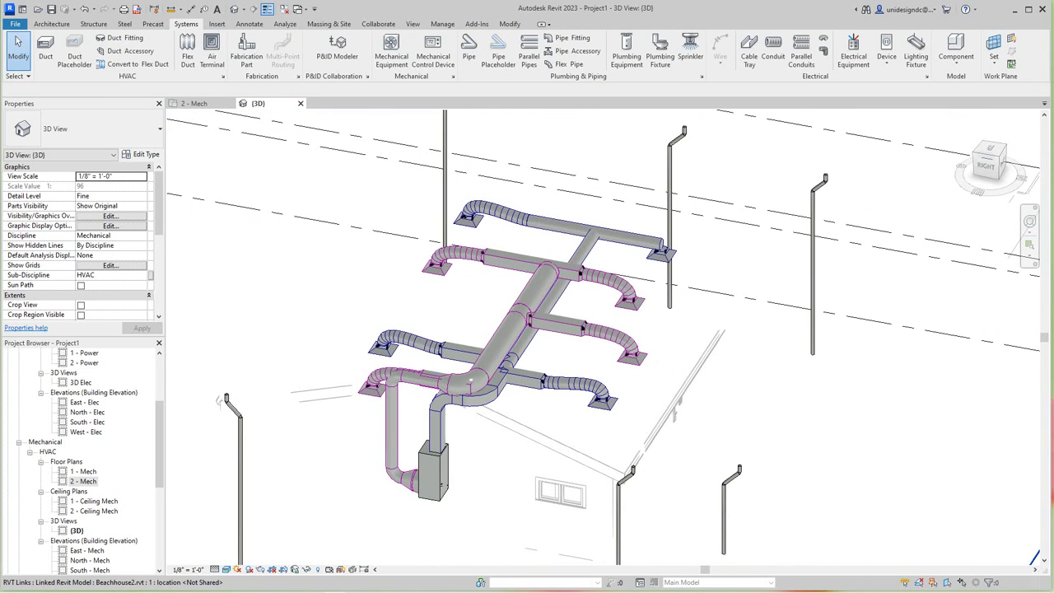